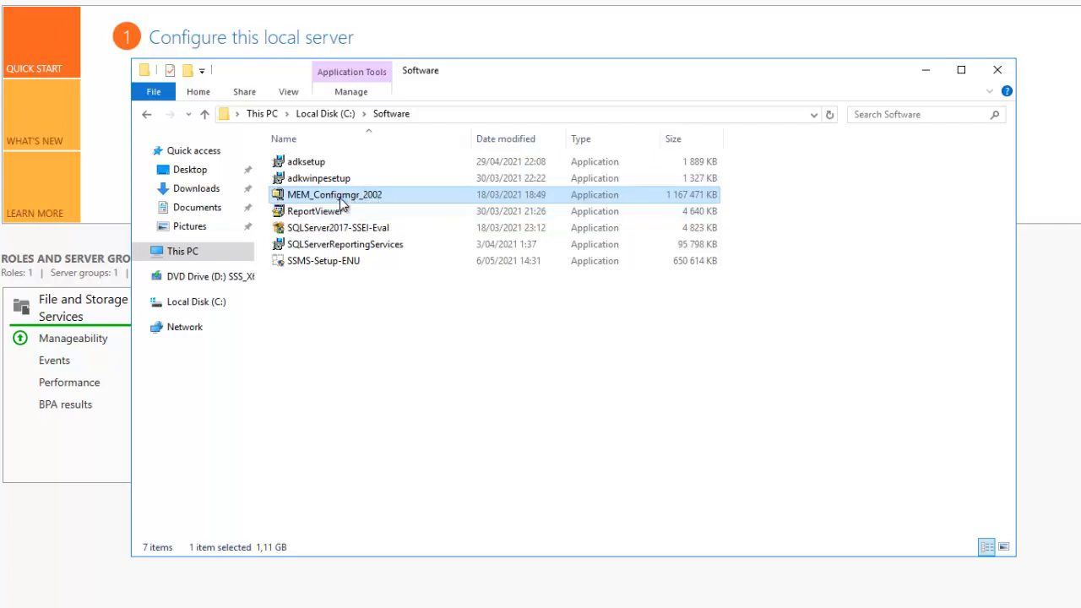
Step: View the MEM_Configmgr_2002 extractor's target folder, close the extractor, and open the C:\MEM_Configmgr_2002 folder
double_click(348, 199)
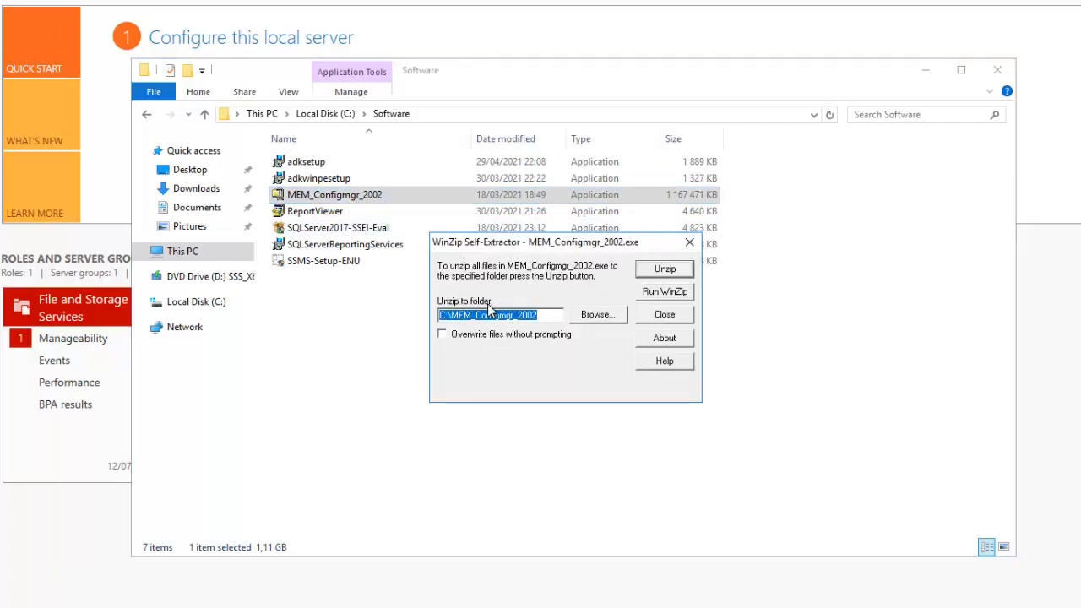
left_click(689, 246)
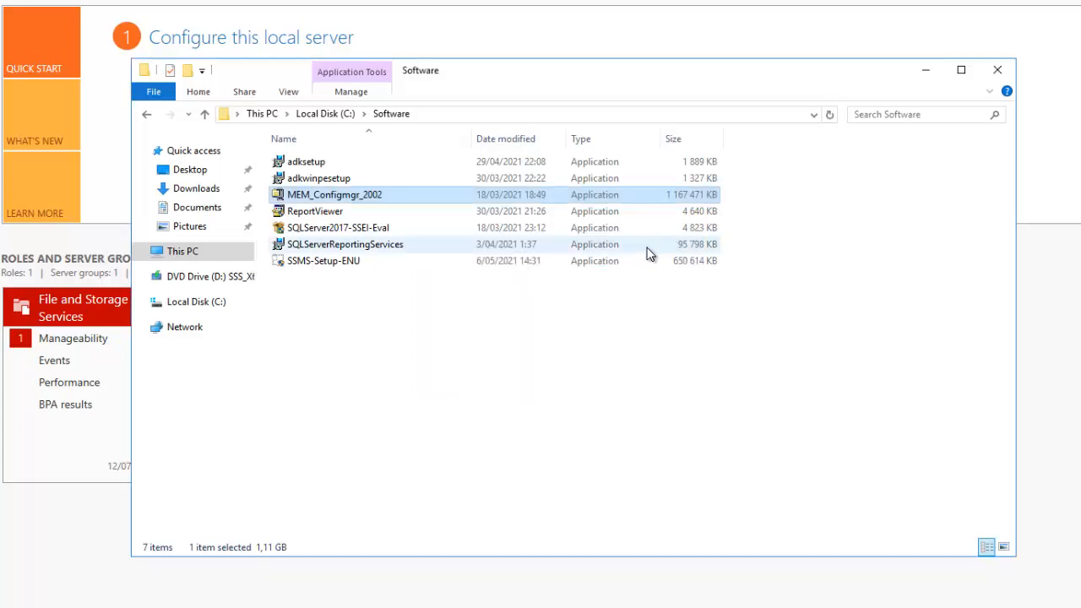
left_click(326, 113)
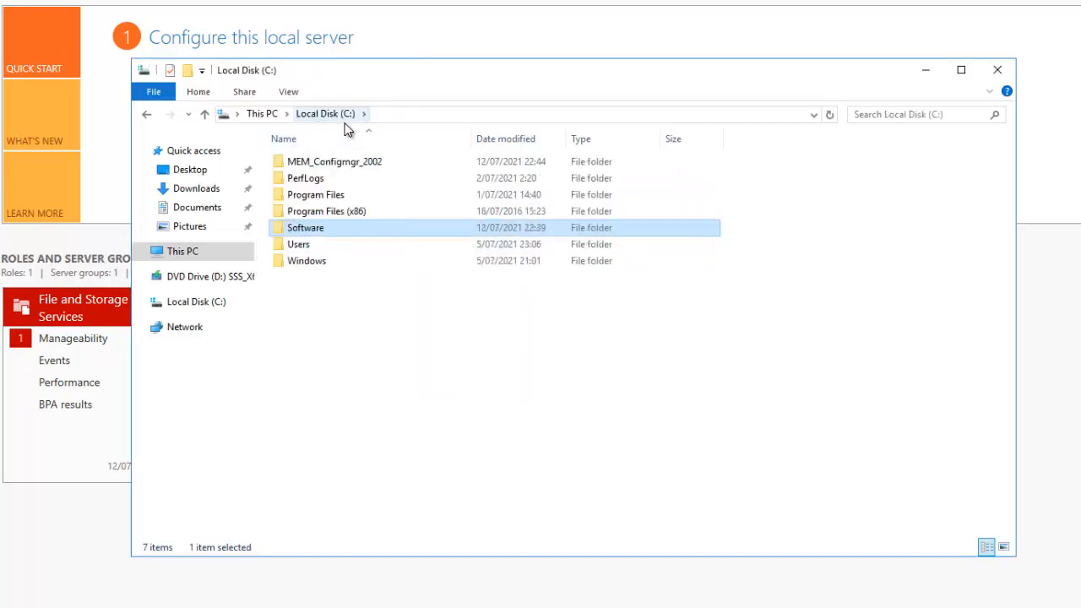
double_click(365, 168)
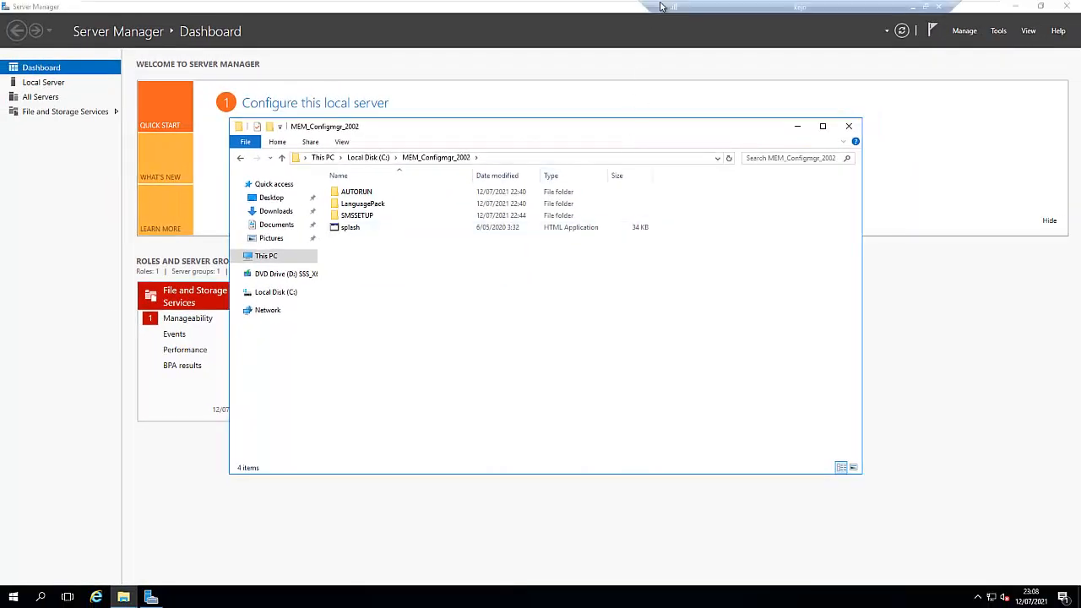
Step: Switch to the BRU-DC01 machine and review the account properties of the SCCM ADMIN user in KELVGLOBAL's Admin unit
mouse_move(472, 0)
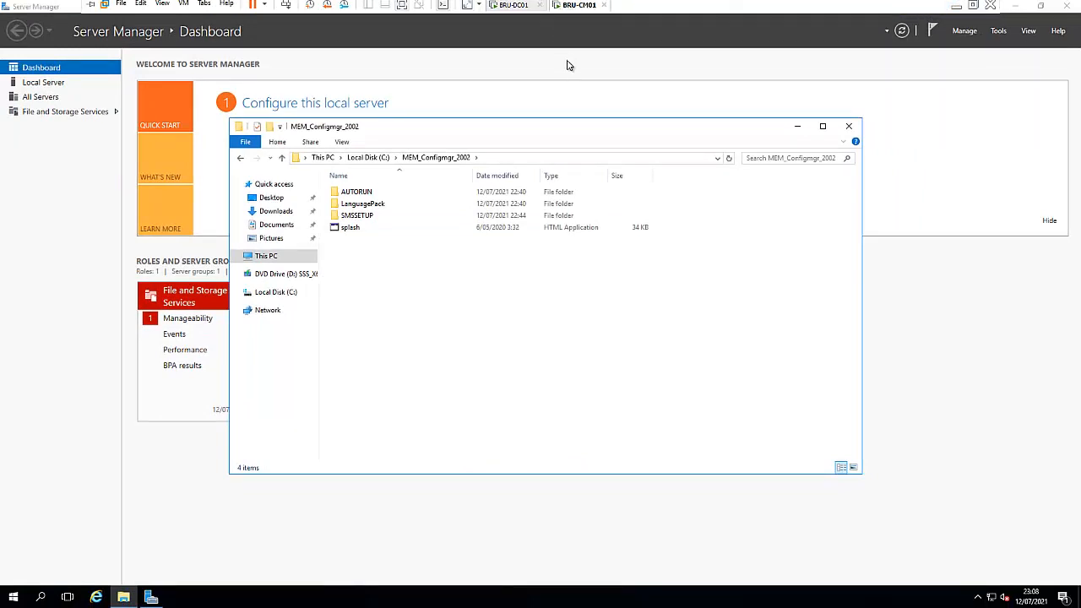
left_click(512, 9)
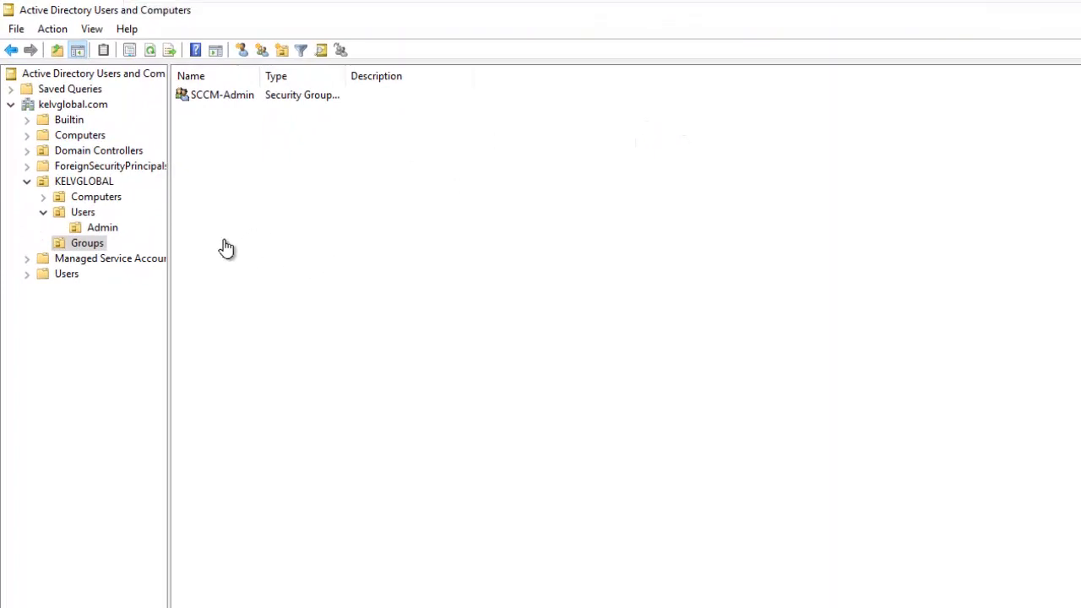
left_click(101, 228)
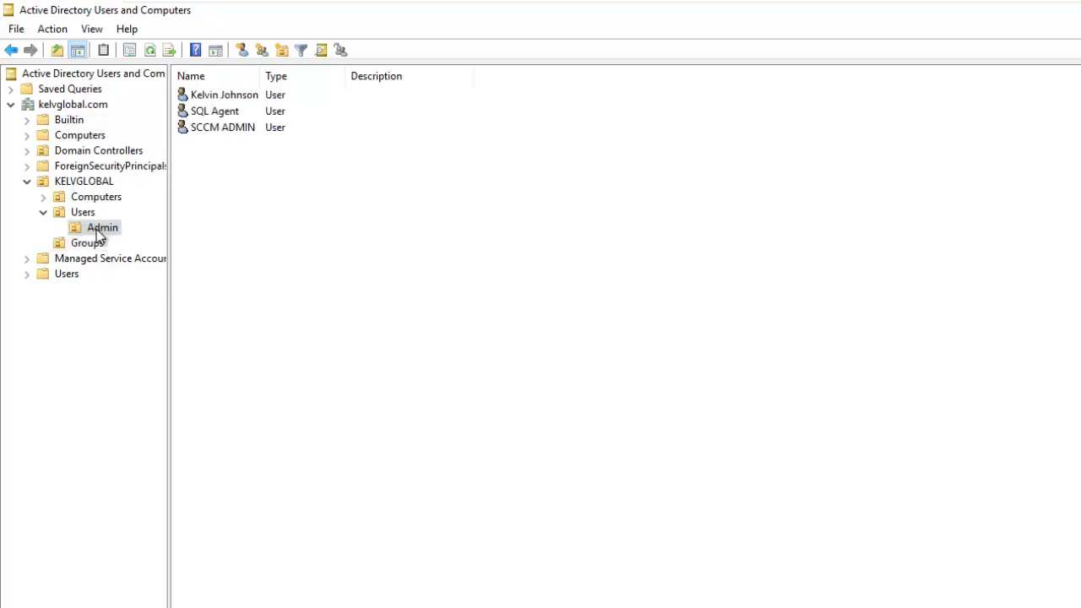
left_click(222, 132)
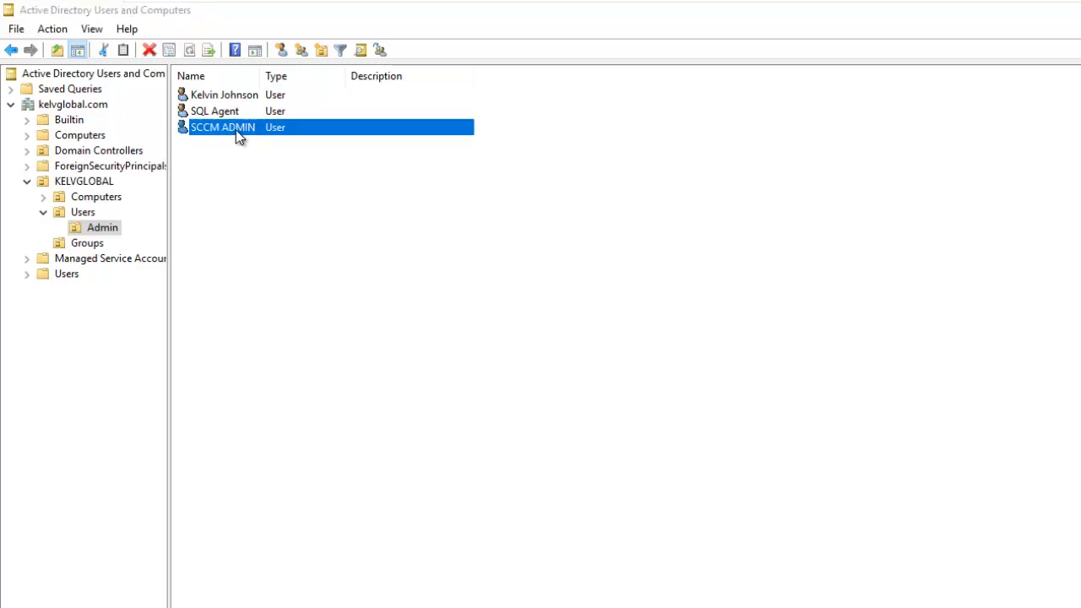
double_click(236, 129)
left_click(693, 218)
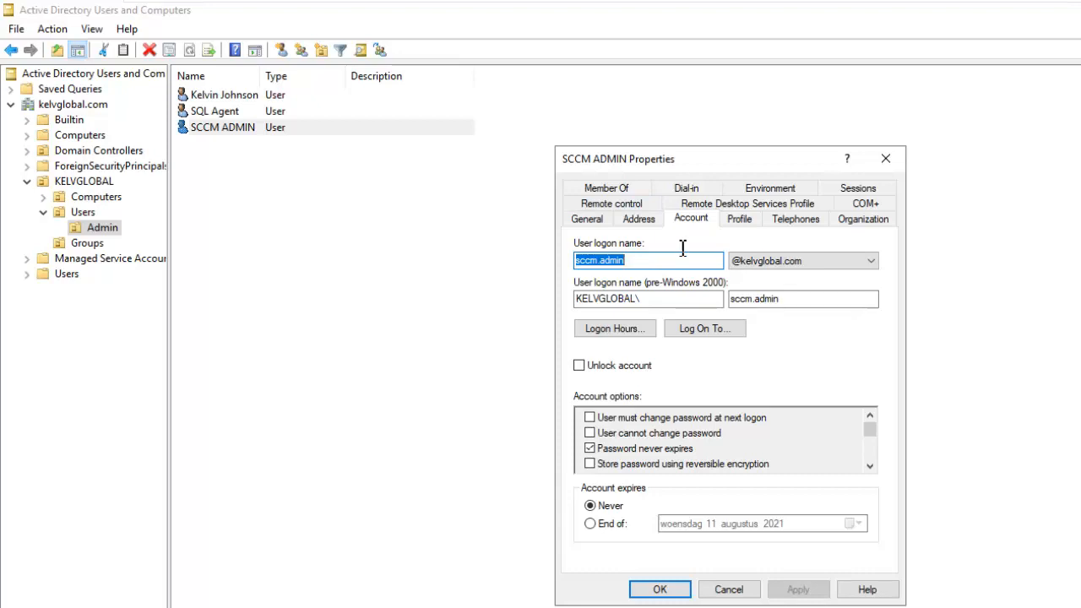
left_click(885, 158)
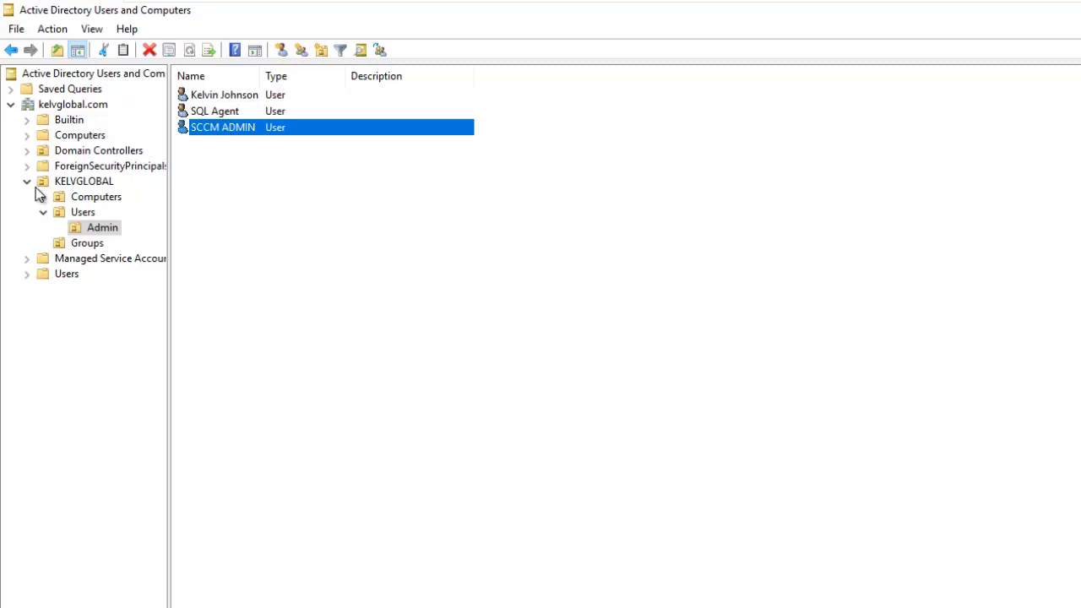
Step: Review the members of the SCCM-Admin security group in KELVGLOBAL's Groups unit
left_click(87, 243)
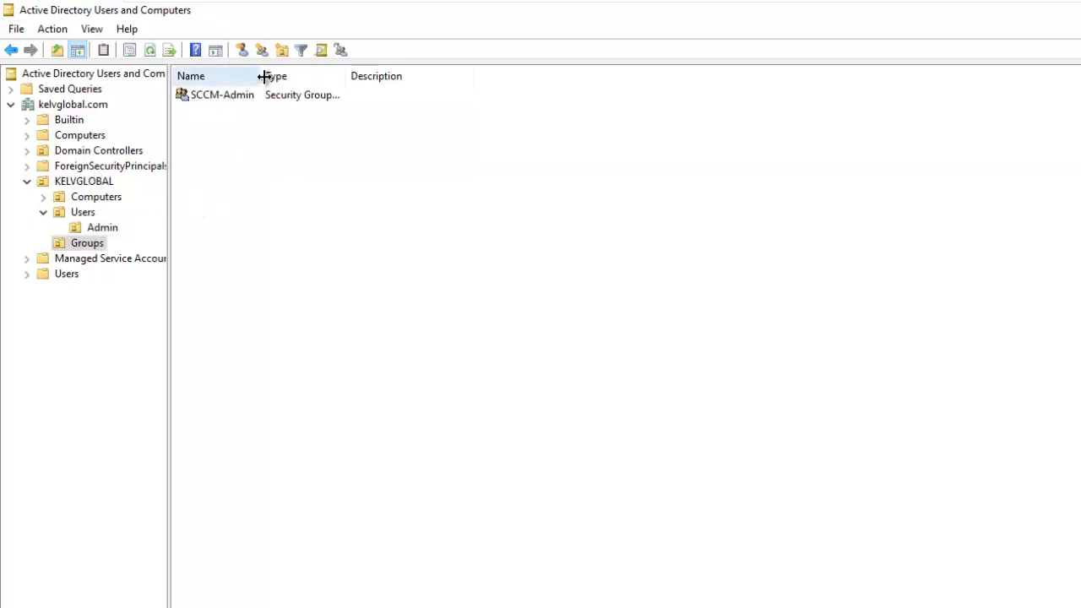
left_click_drag(260, 76, 256, 78)
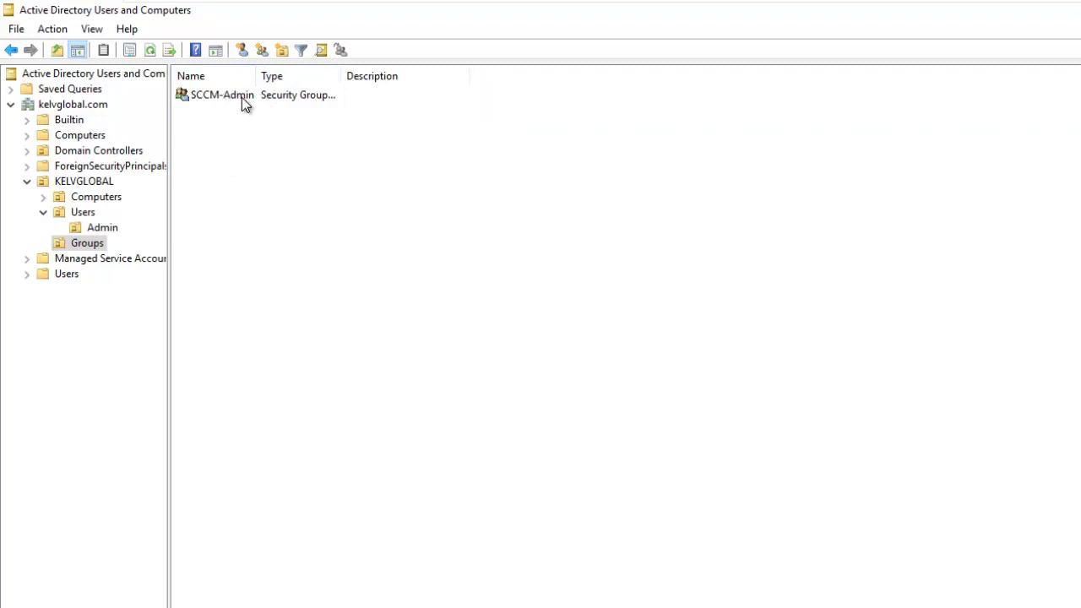
double_click(242, 97)
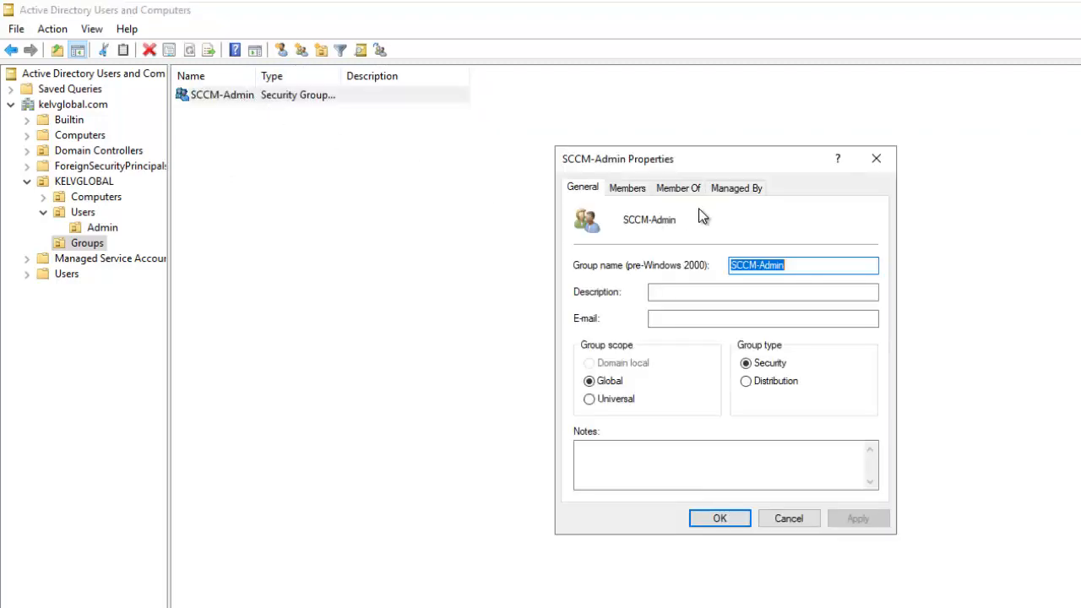
left_click(635, 191)
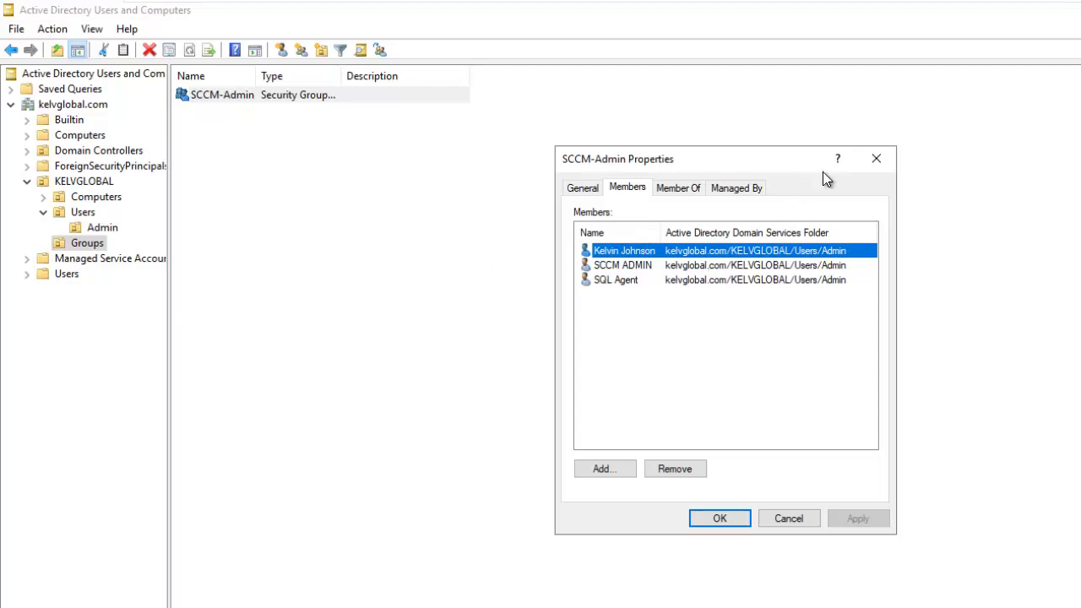
left_click(877, 160)
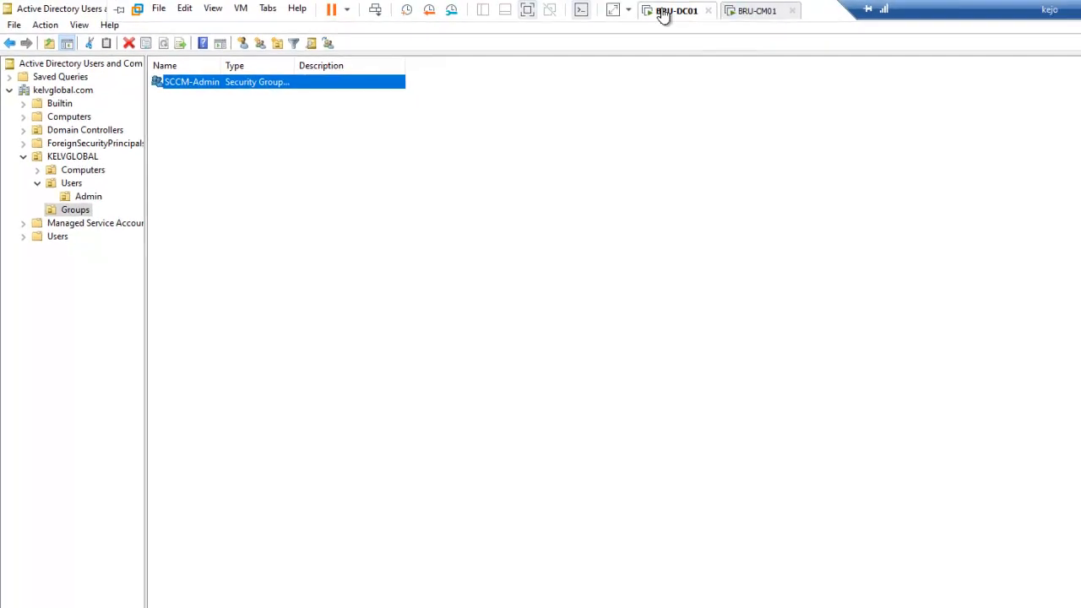
Step: Switch to the BRU-CM01 machine and open the local Administrators group's properties in Computer Management
left_click(580, 8)
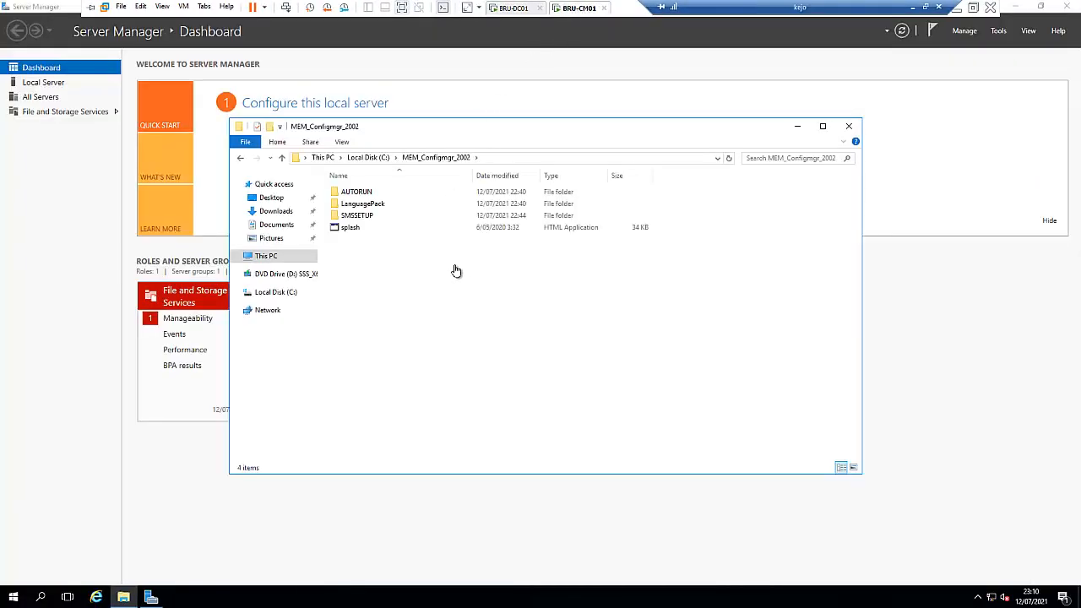
right_click(13, 598)
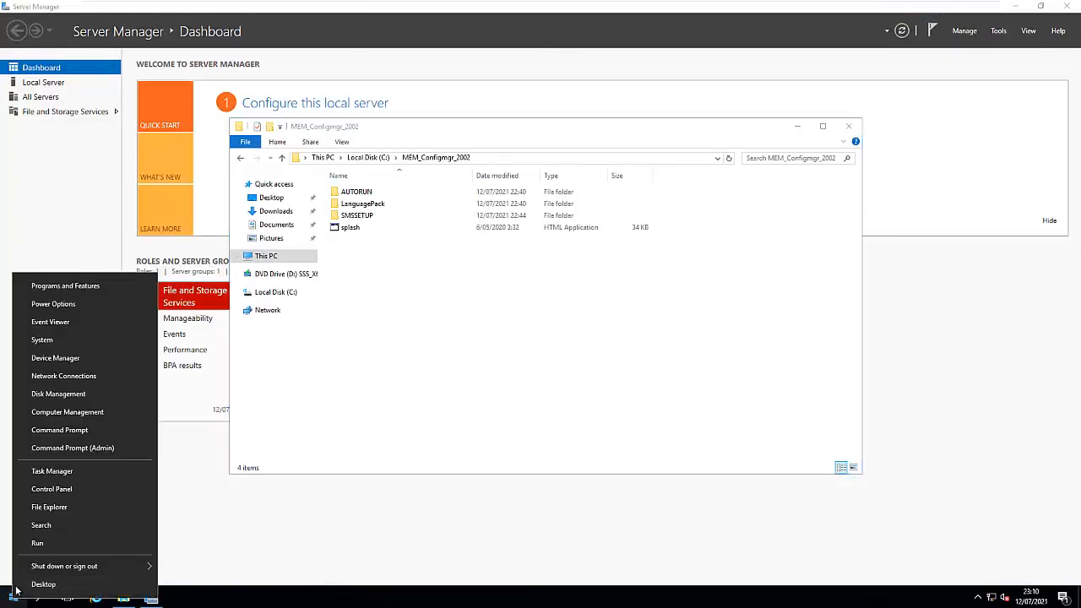
left_click(79, 411)
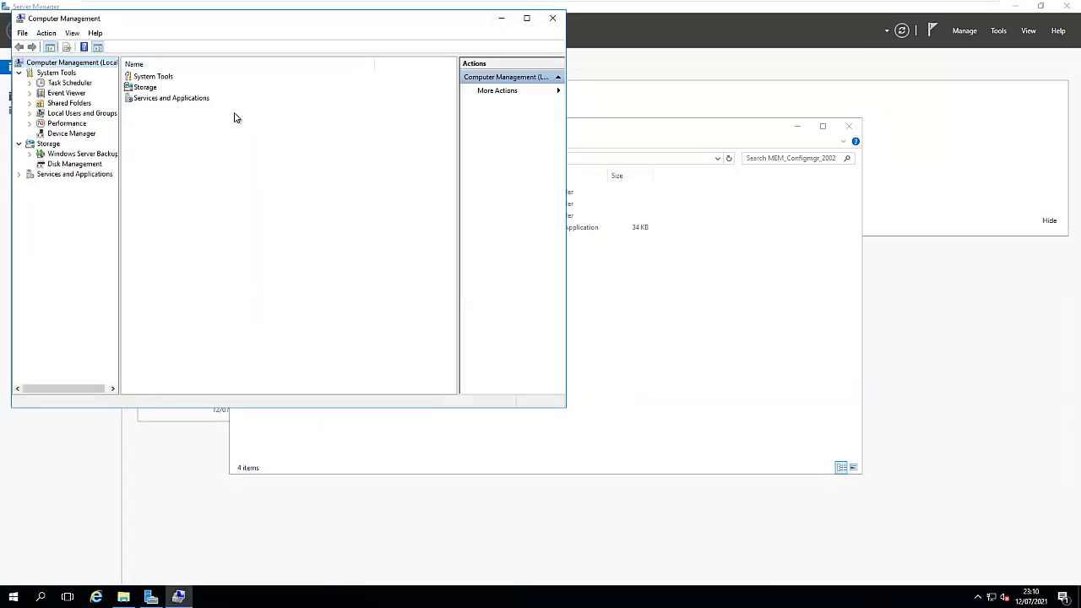
left_click(30, 115)
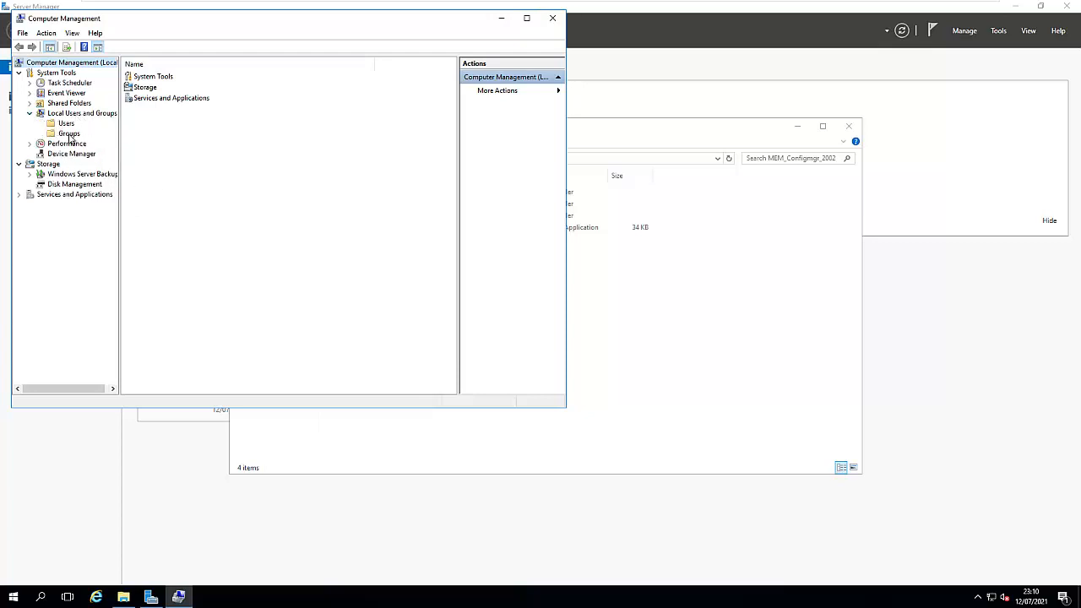
left_click(69, 135)
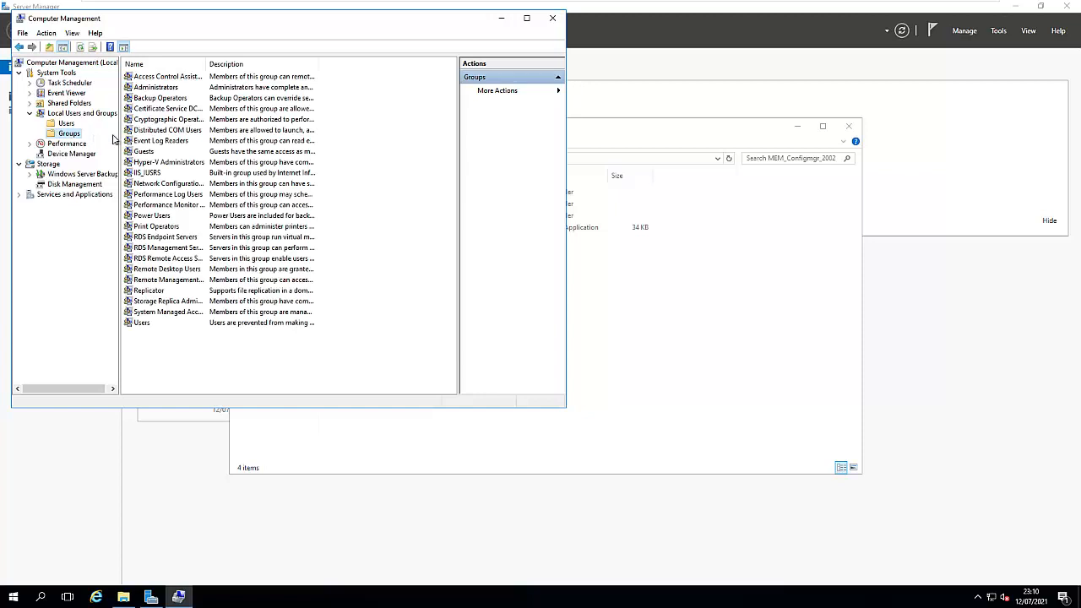
double_click(157, 88)
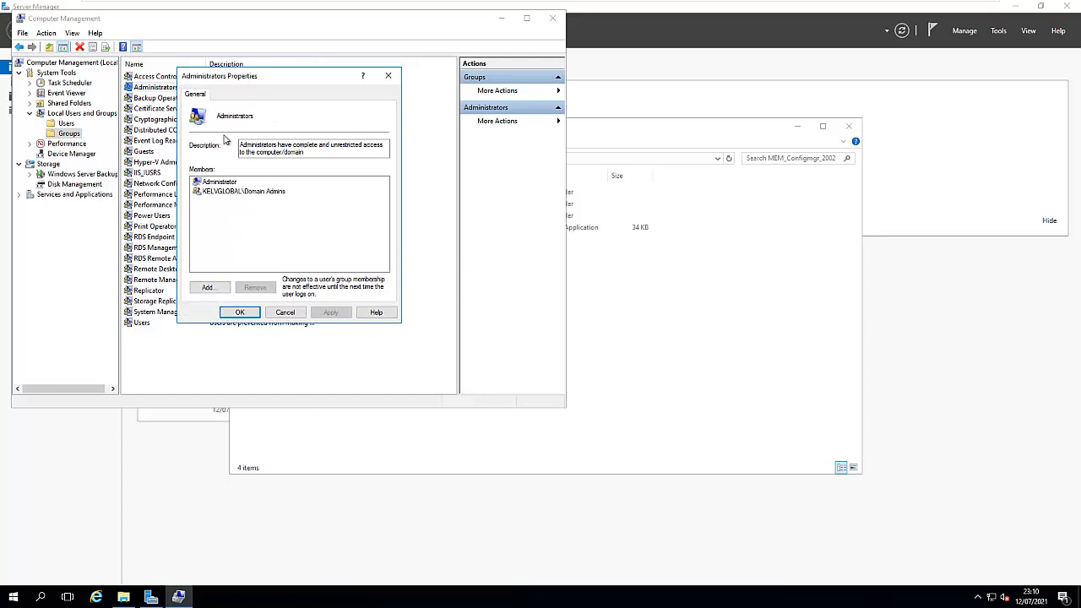
Step: Start adding a member to the Administrators group and include Computers in the object types to find
left_click(207, 288)
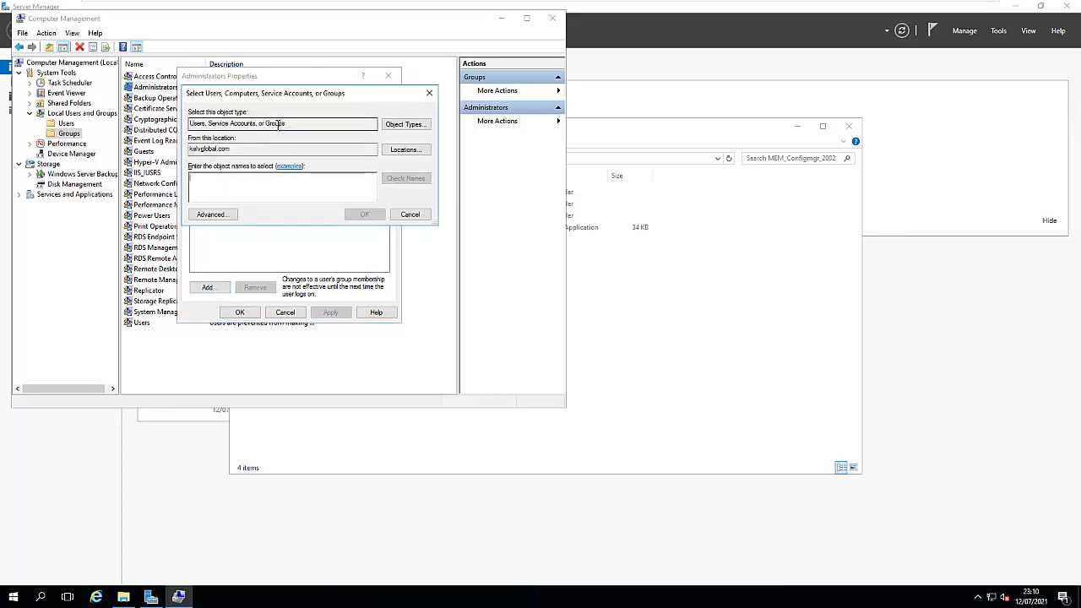
left_click(402, 125)
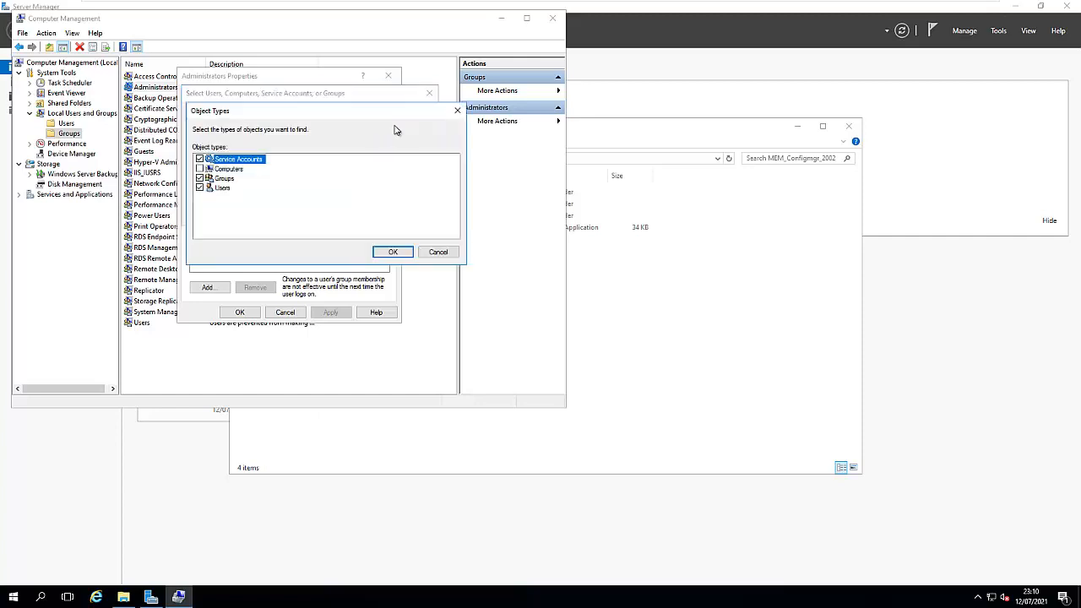
left_click(391, 253)
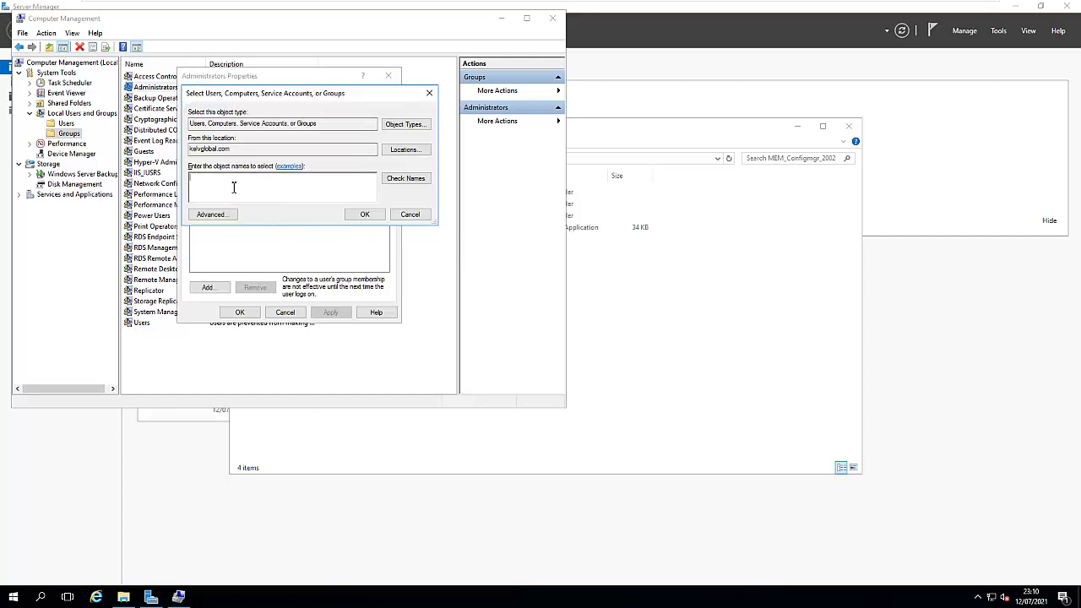
Step: Look up the server's computer name by running hostname in a Command Prompt
left_click(41, 598)
type("cm")
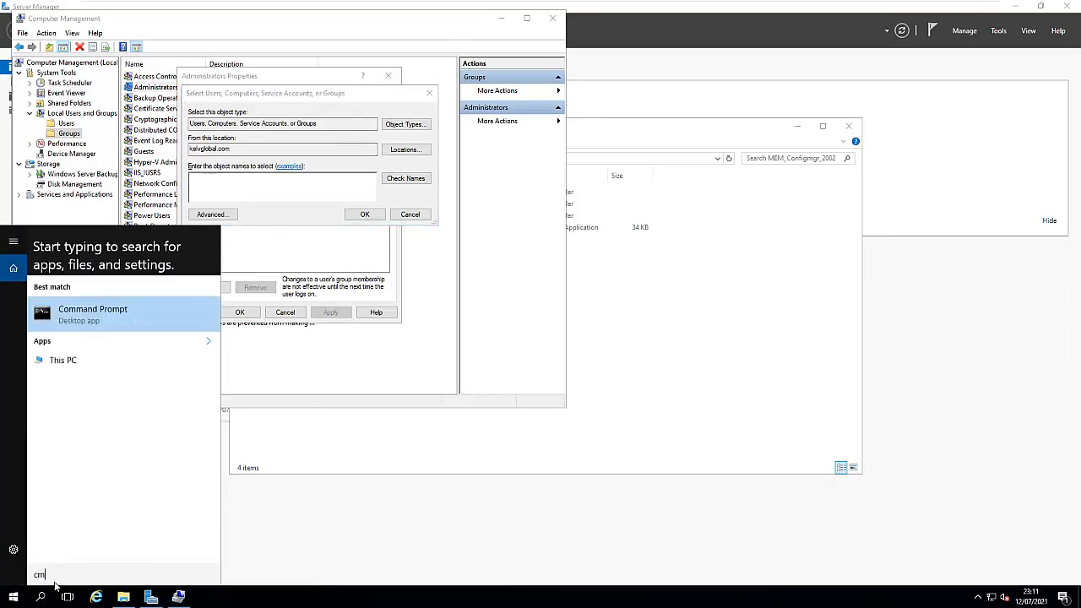
type("d")
key("Return")
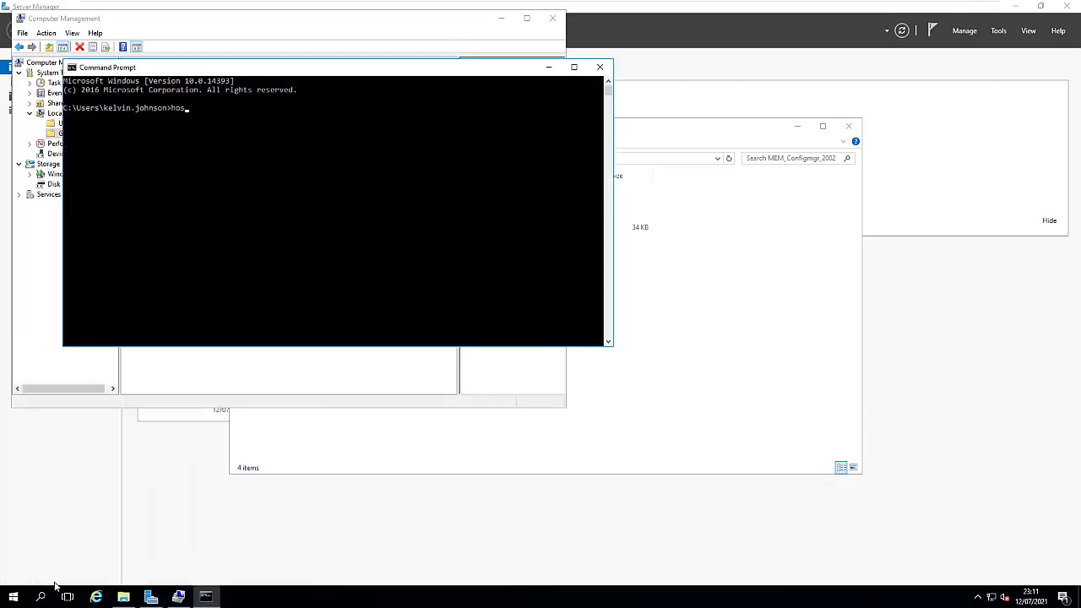
type("hostname")
key("Return")
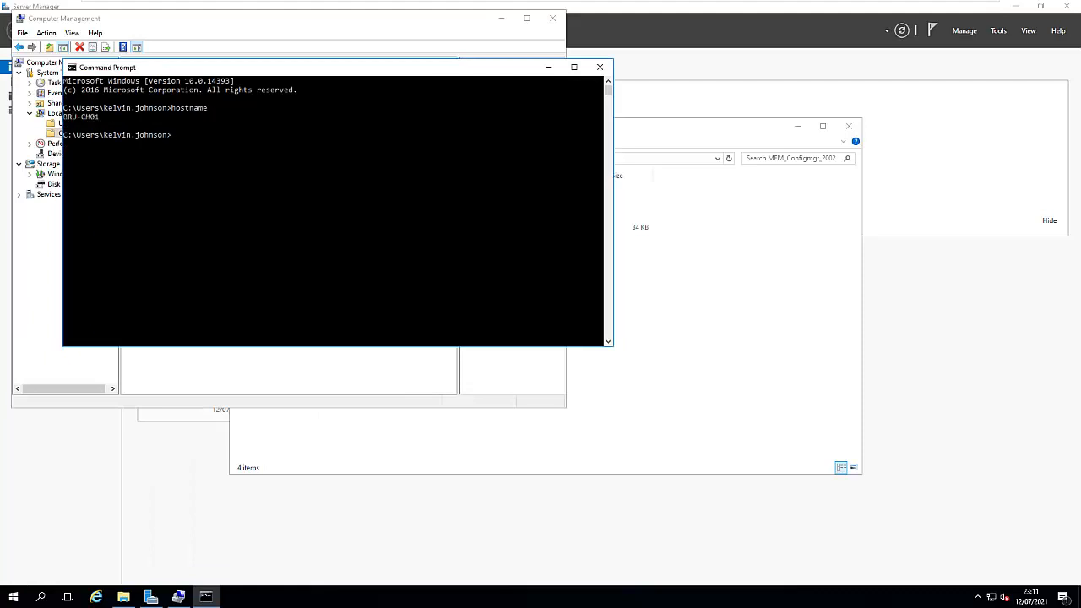
Step: Minimise the Command Prompt and add the computer BRU-CM01 to the Administrators group's members
left_click(549, 68)
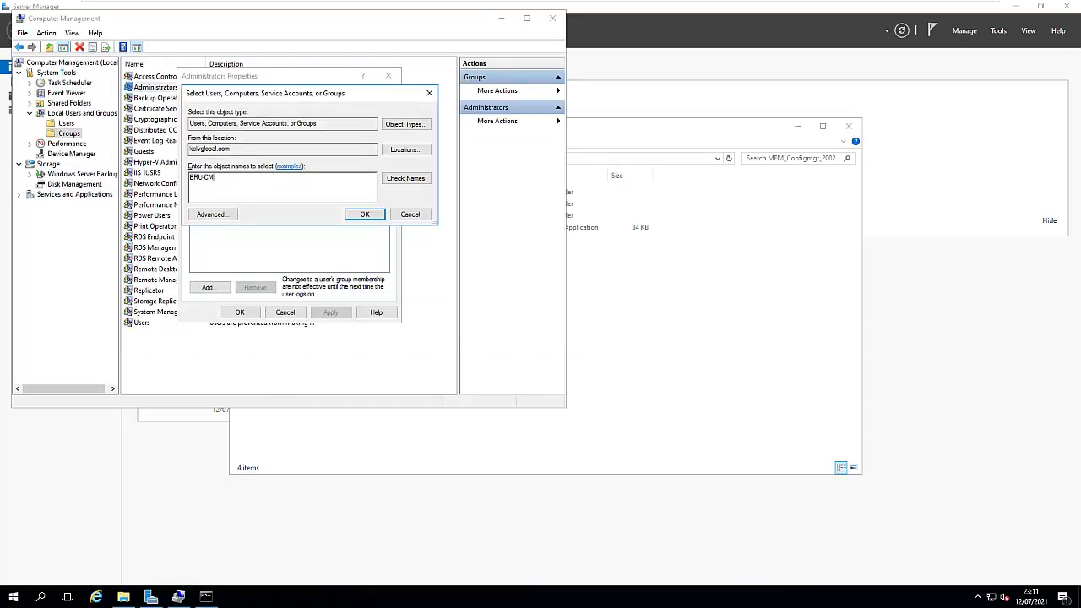
left_click(397, 179)
left_click(359, 216)
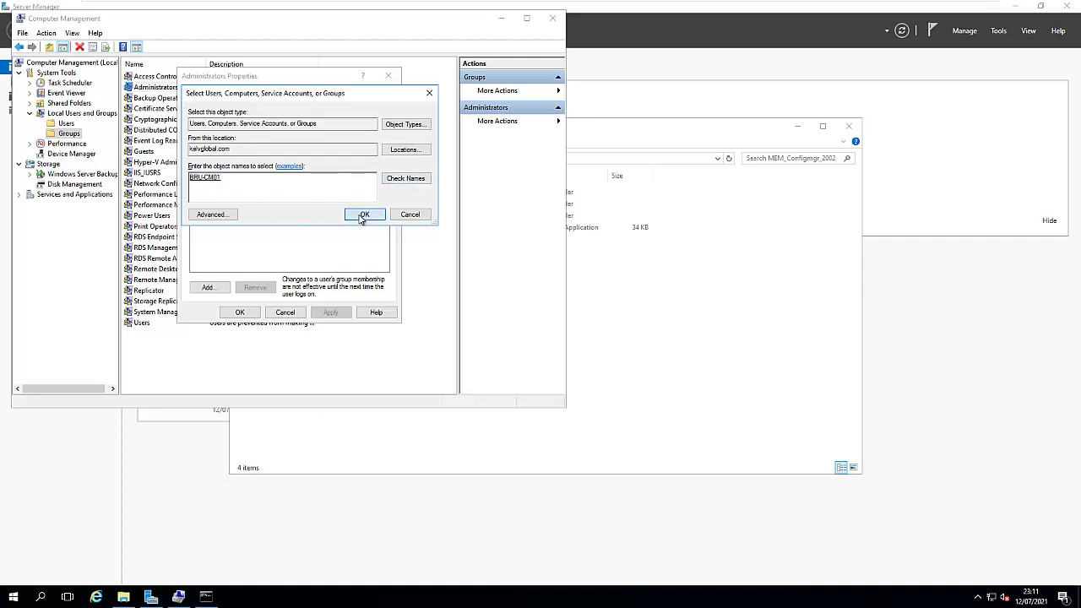
Step: Add the domain group SCCM-Admin to the local Administrators group and apply the membership changes
left_click(224, 288)
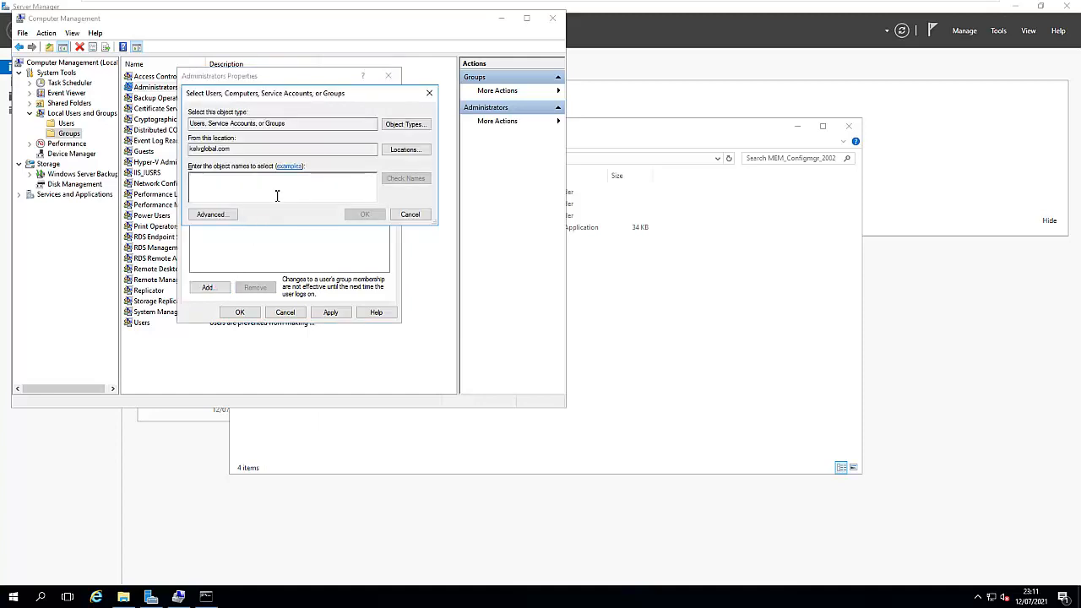
left_click(511, 8)
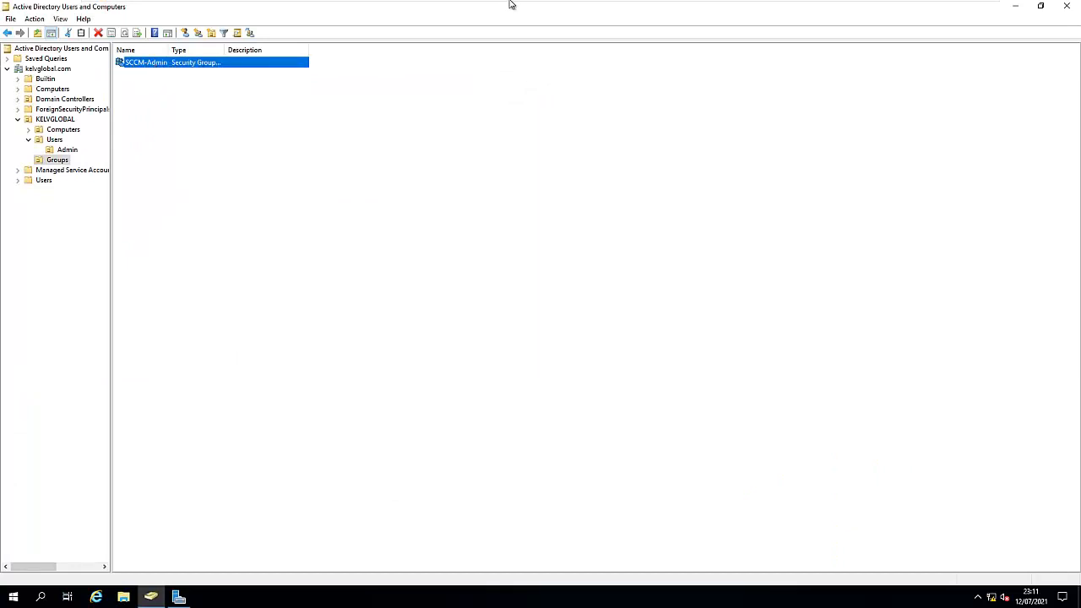
mouse_move(519, 5)
left_click(562, 7)
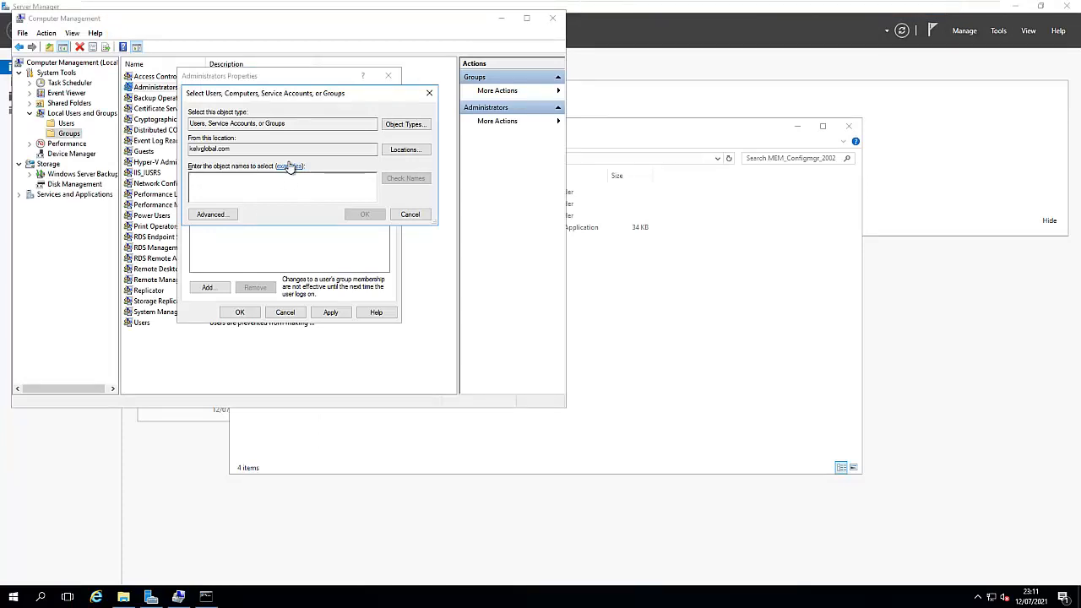
type("sccm")
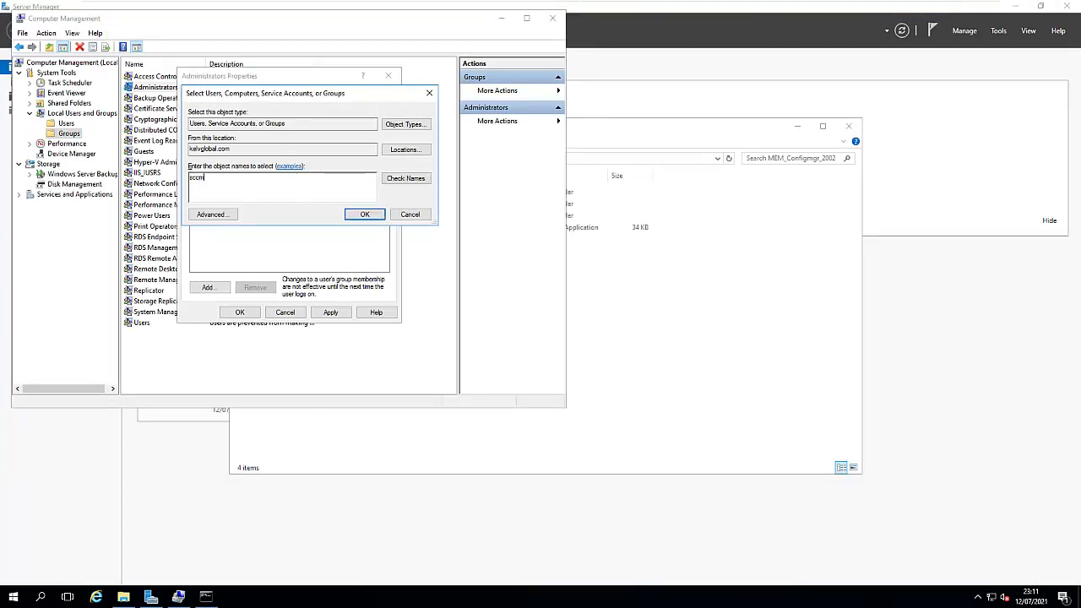
type("-adm")
left_click(405, 178)
left_click(364, 213)
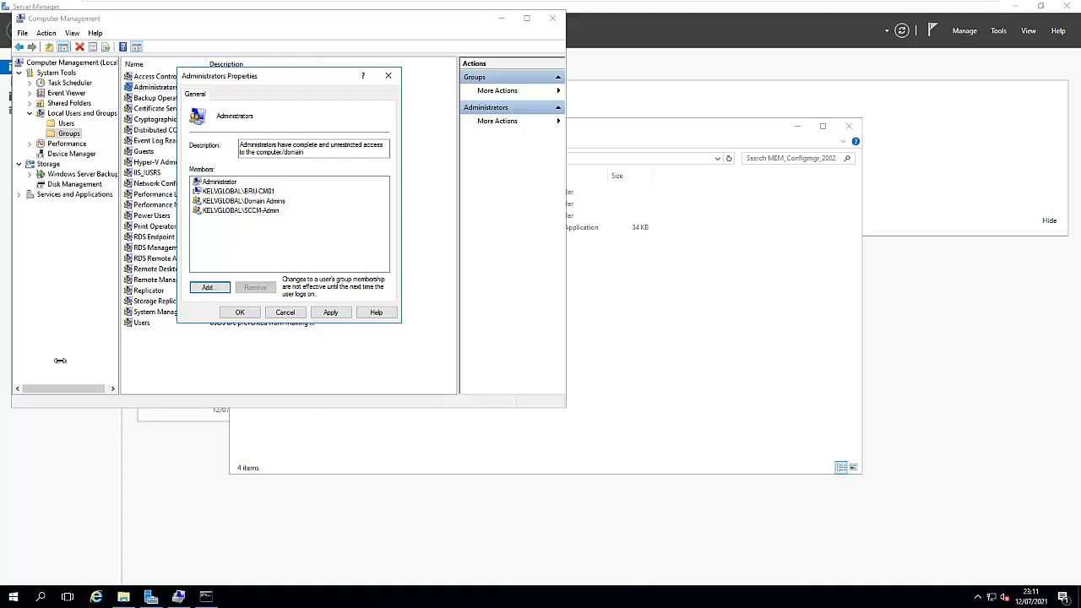
left_click(330, 314)
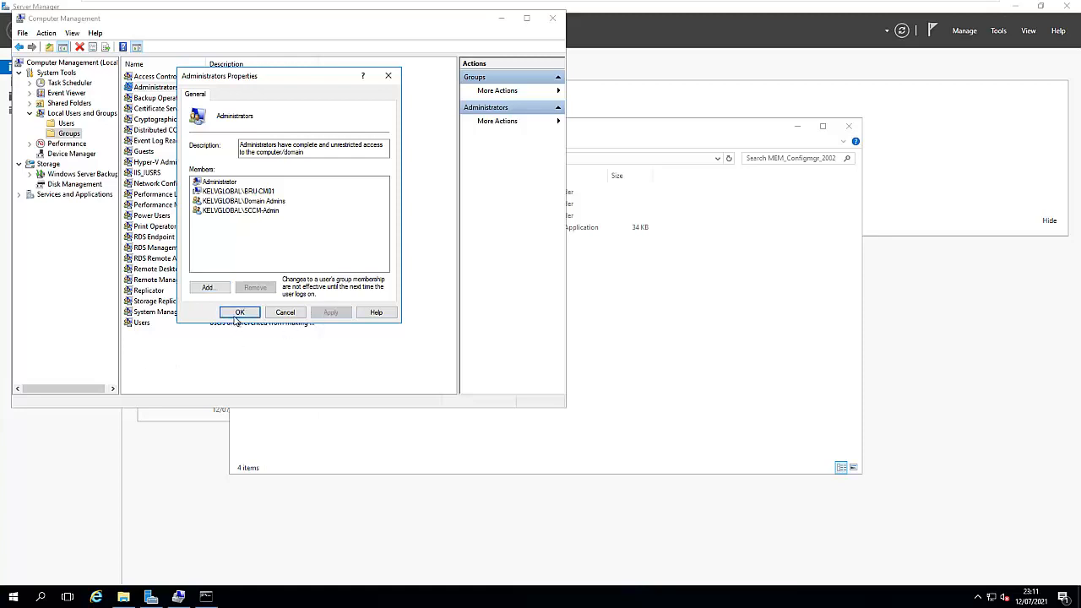
Step: Close the Administrators group's properties, switch to the BRU-DC01 machine and open ADSI Edit from Server Manager in a maximised window
left_click(241, 311)
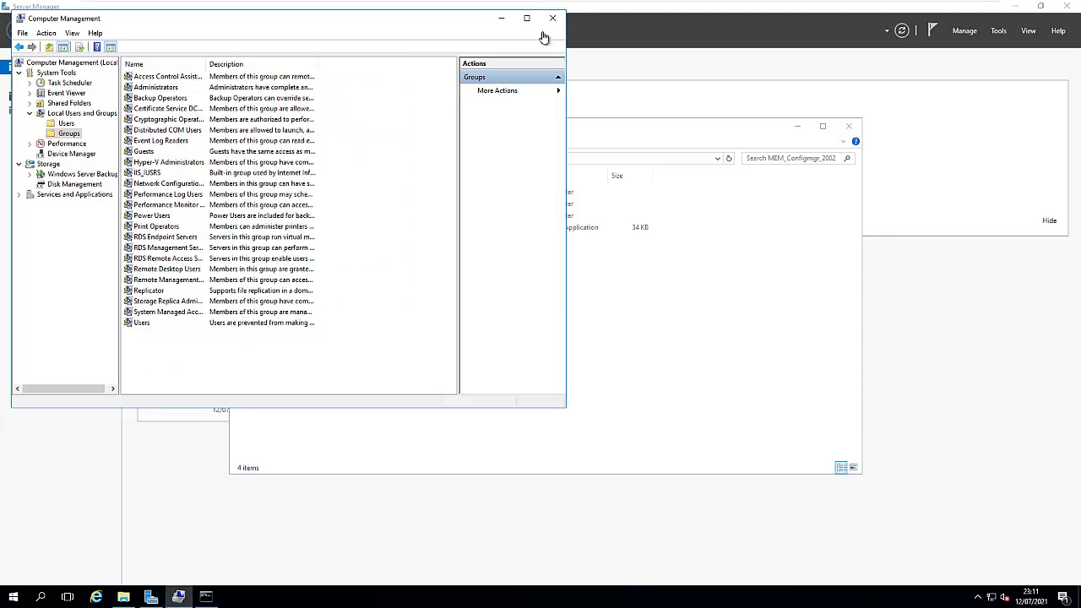
mouse_move(547, 3)
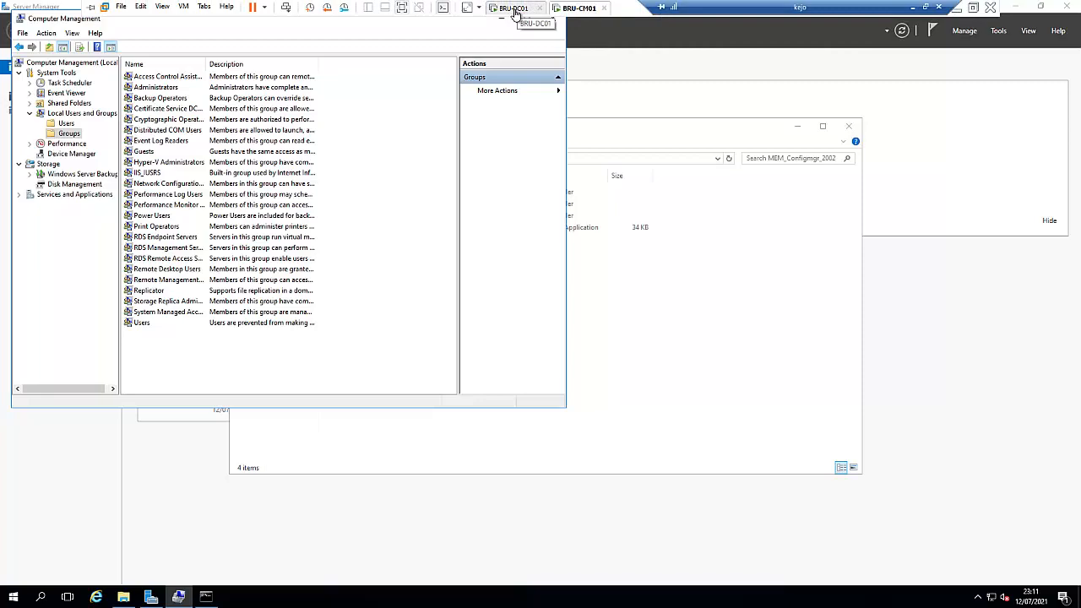
left_click(513, 10)
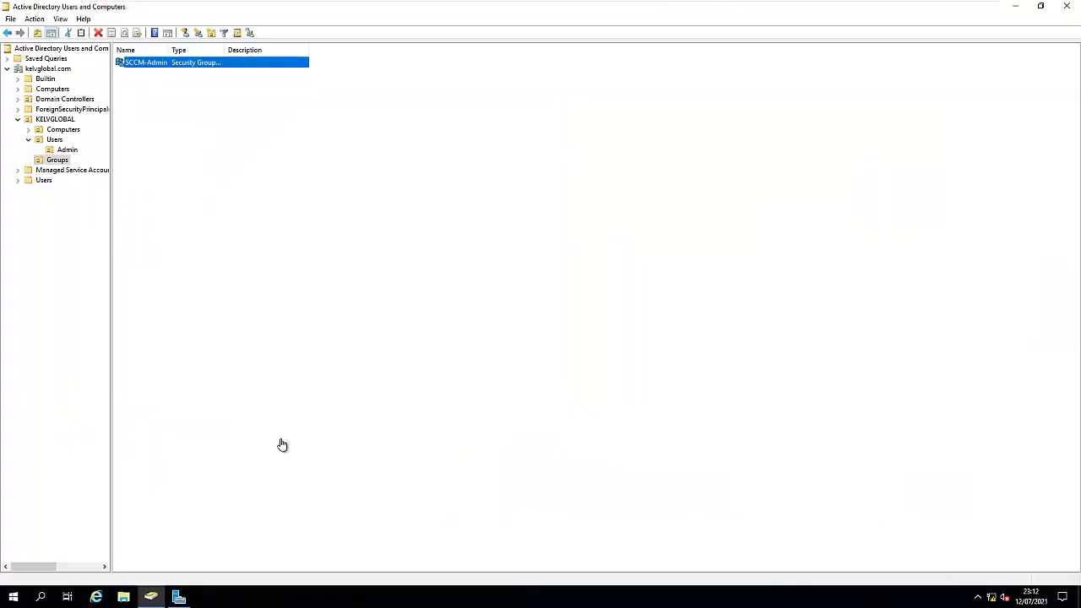
left_click(179, 597)
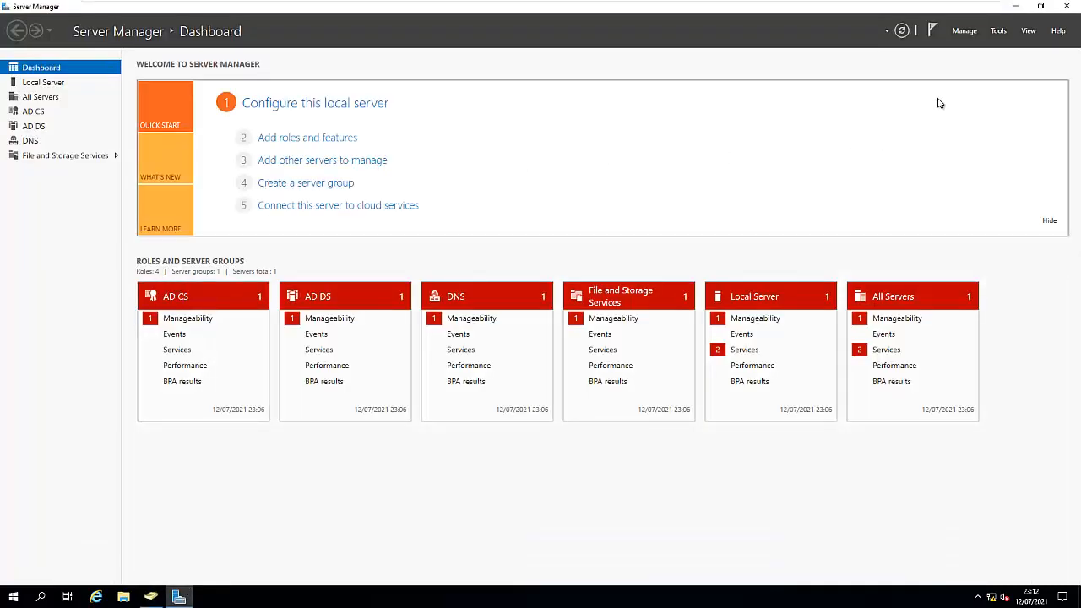
left_click(1000, 32)
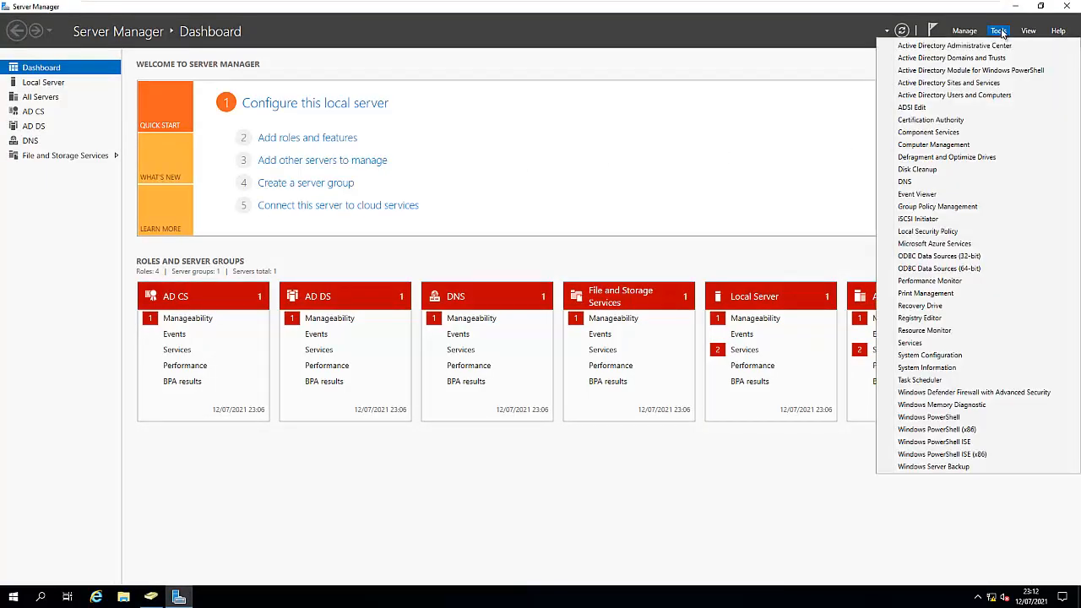
left_click(919, 110)
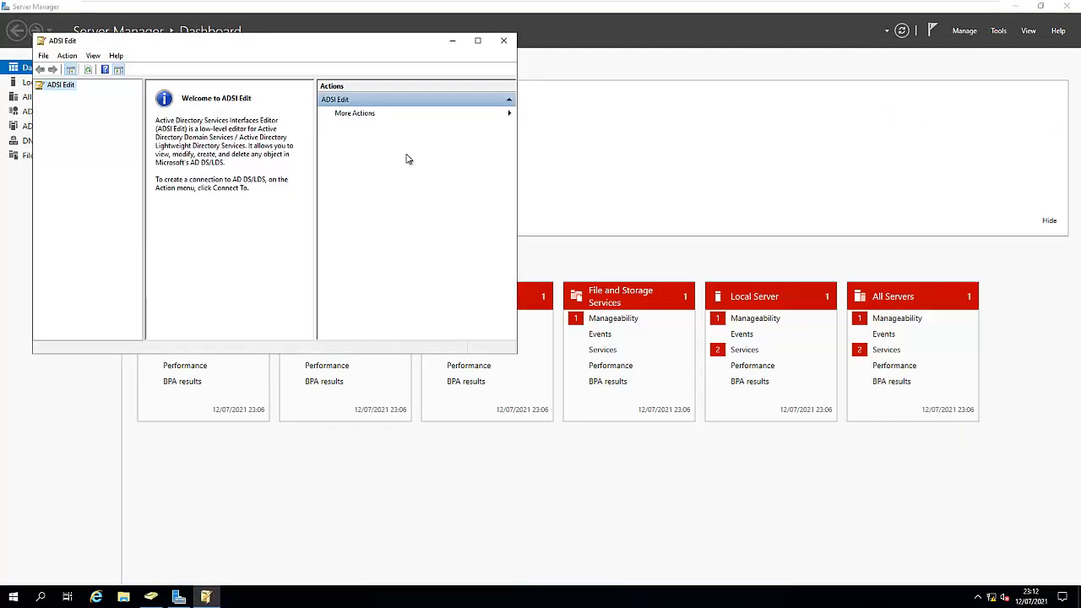
left_click(478, 41)
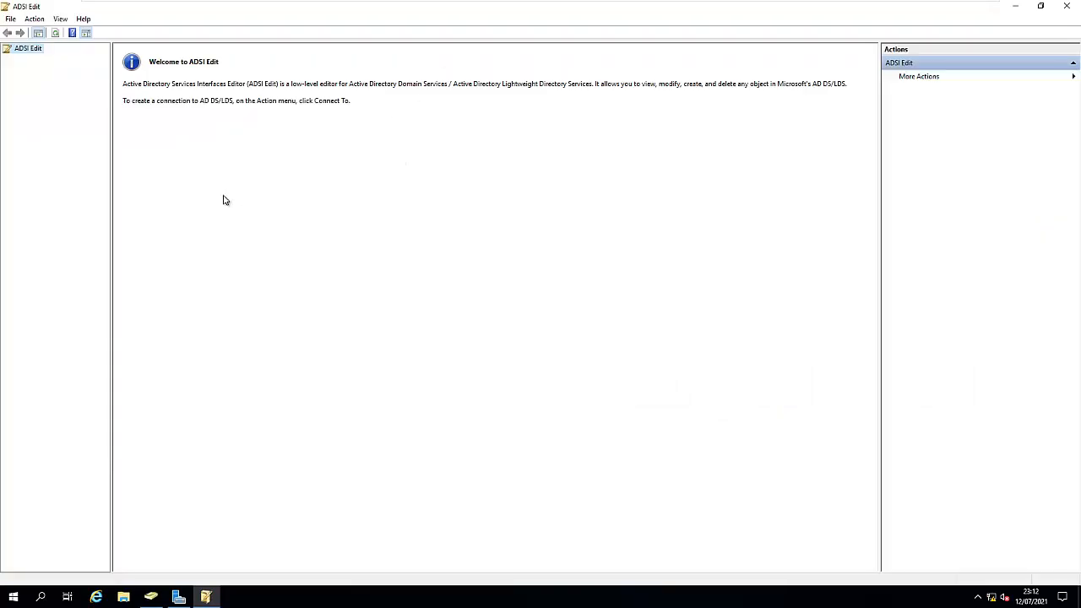
Step: Connect ADSI Edit to the Default naming context of the current domain, keeping the default connection settings
right_click(31, 53)
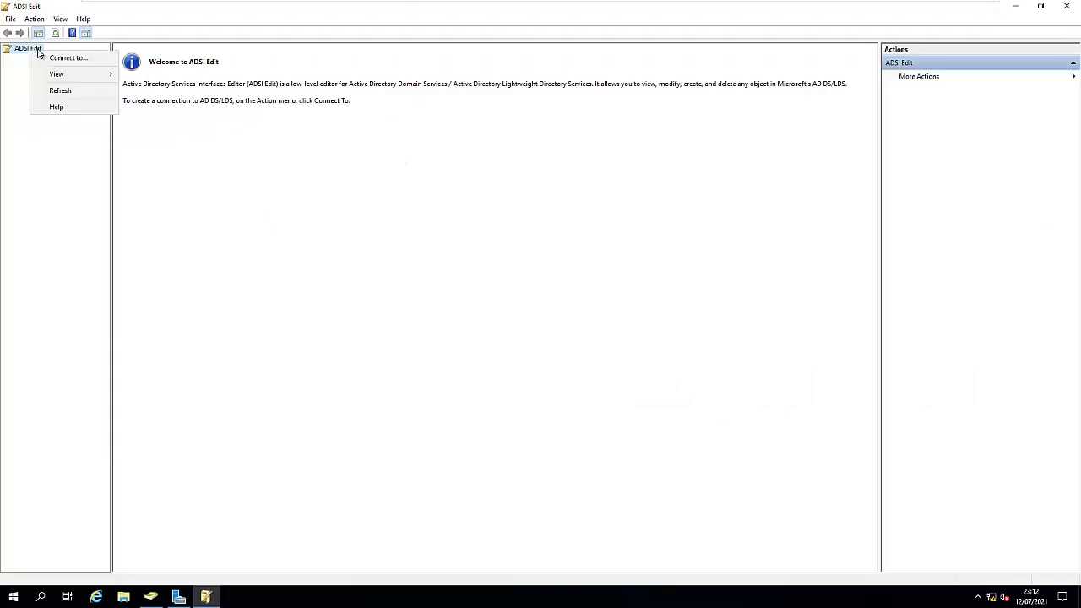
left_click(63, 58)
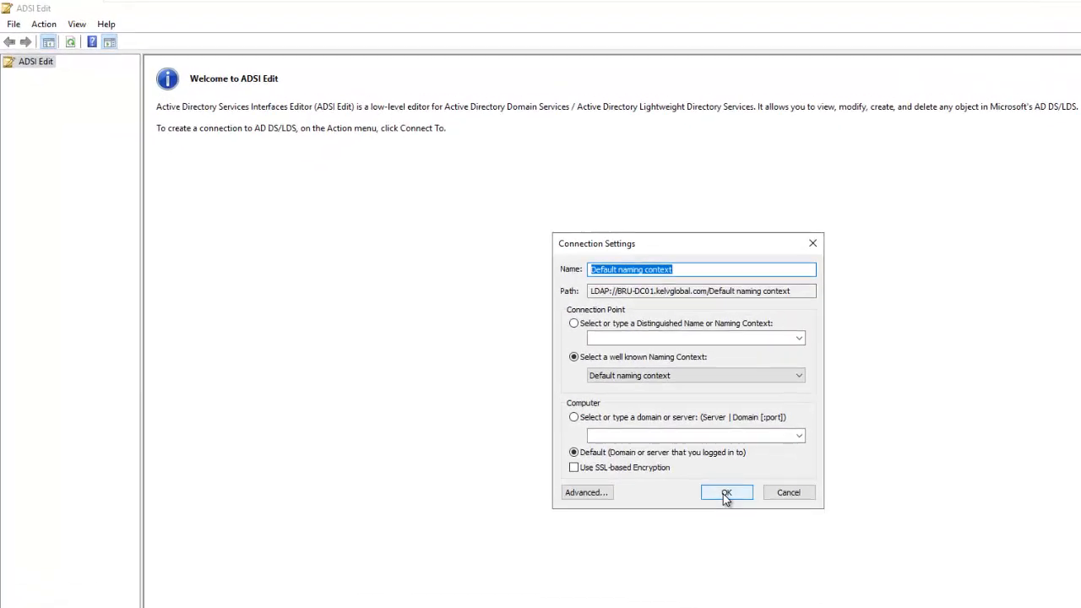
left_click(725, 493)
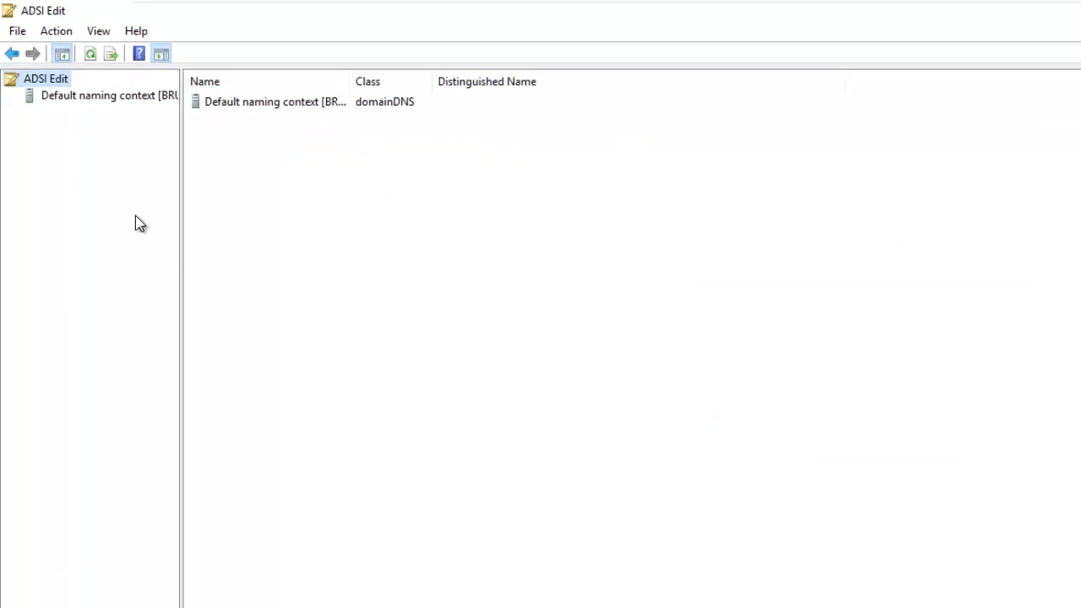
Step: Expand the Default naming context and DC=kelvglobal,DC=com down to the contents of the CN=System container
left_click(70, 100)
left_click(11, 96)
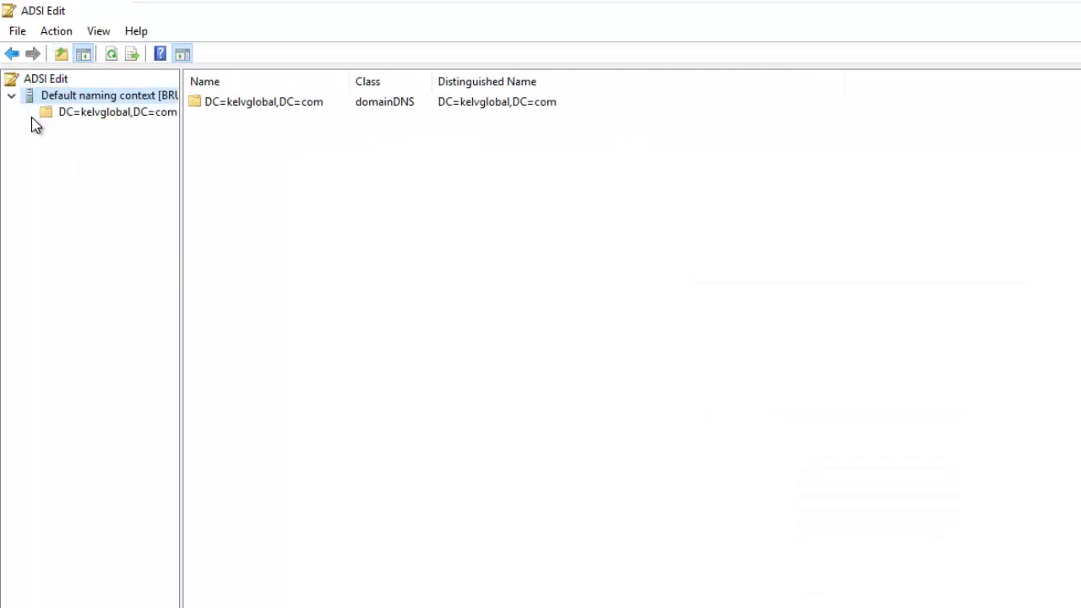
left_click(67, 115)
left_click(30, 114)
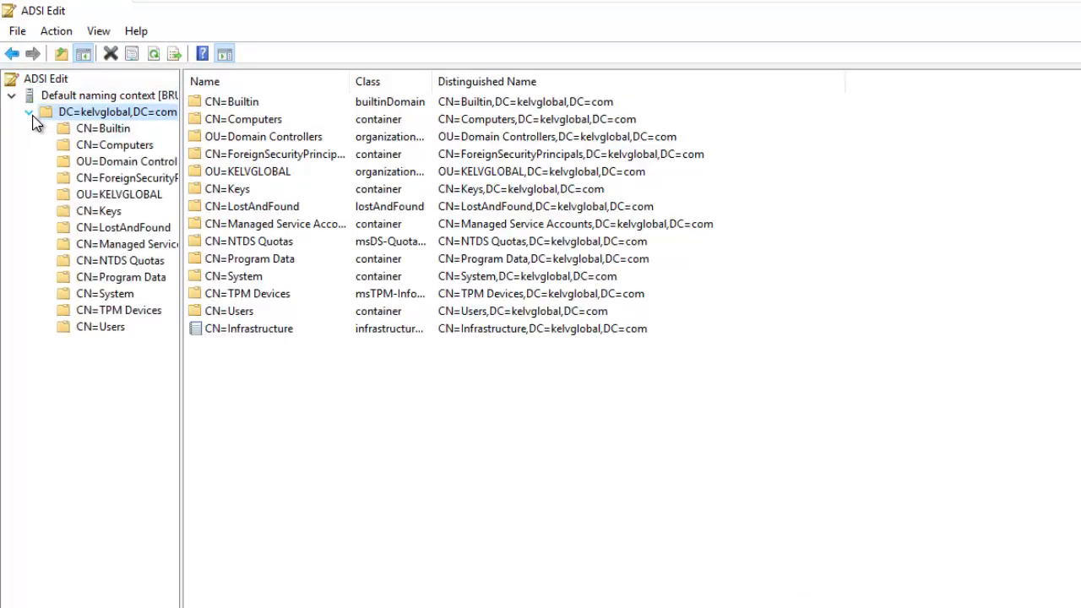
left_click(93, 296)
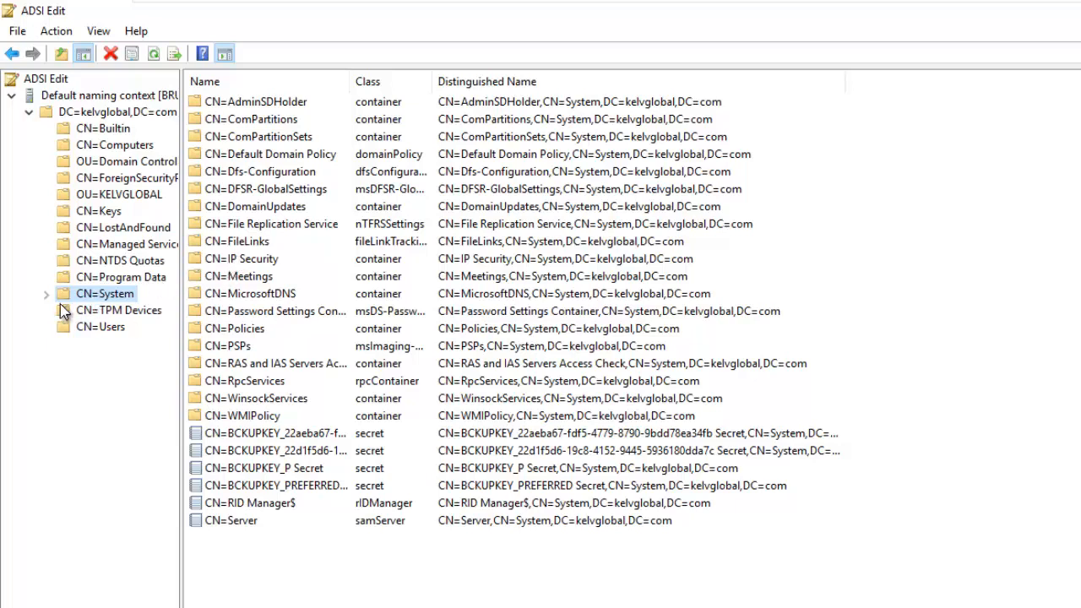
left_click(47, 294)
Step: Start creating a new object under CN=System and choose container as its class
right_click(96, 292)
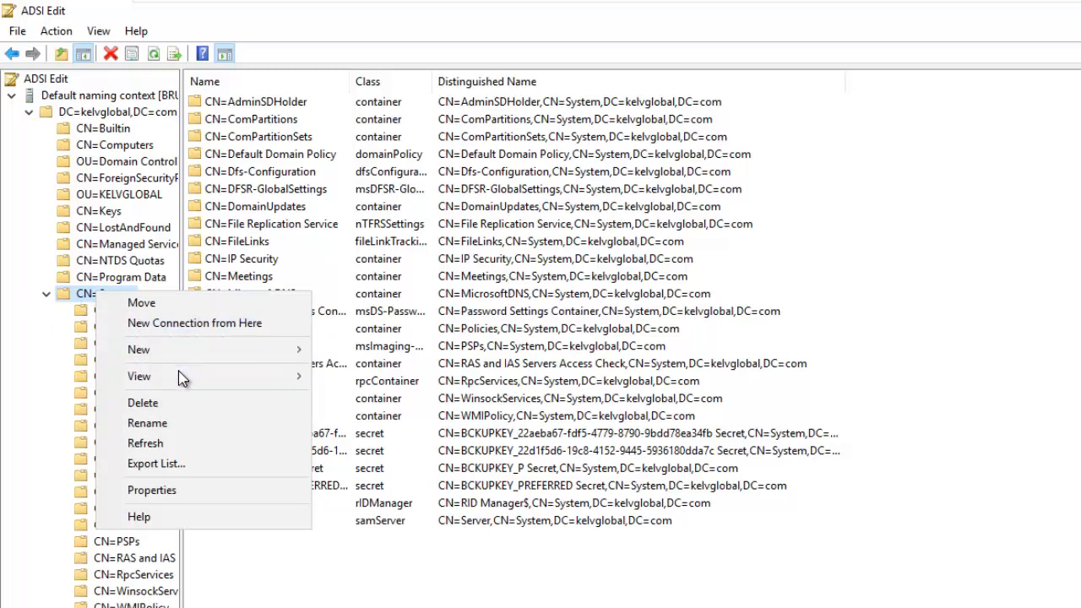
mouse_move(185, 351)
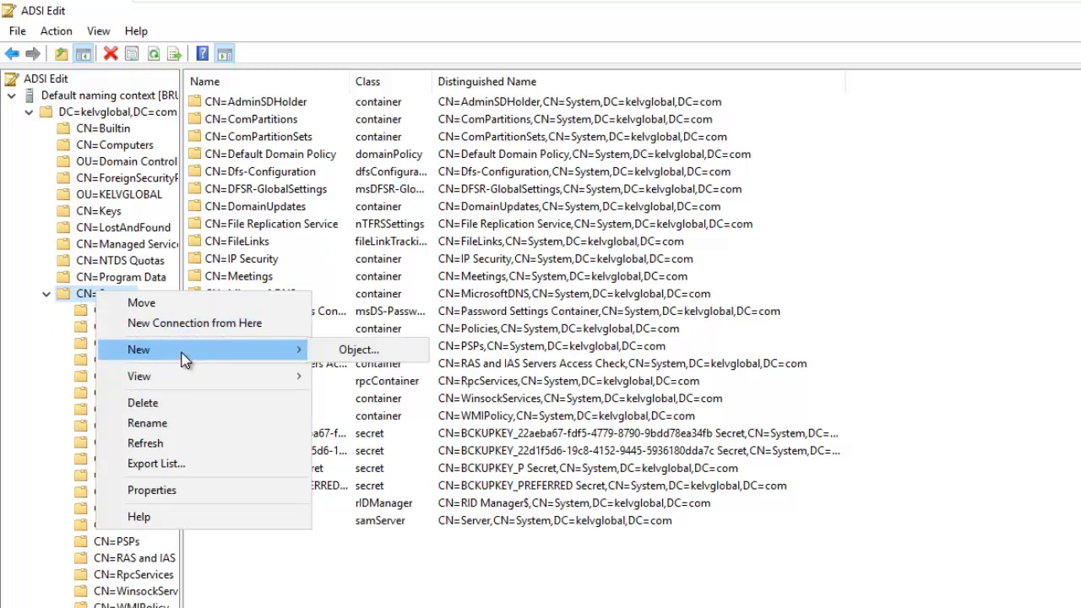
left_click(368, 350)
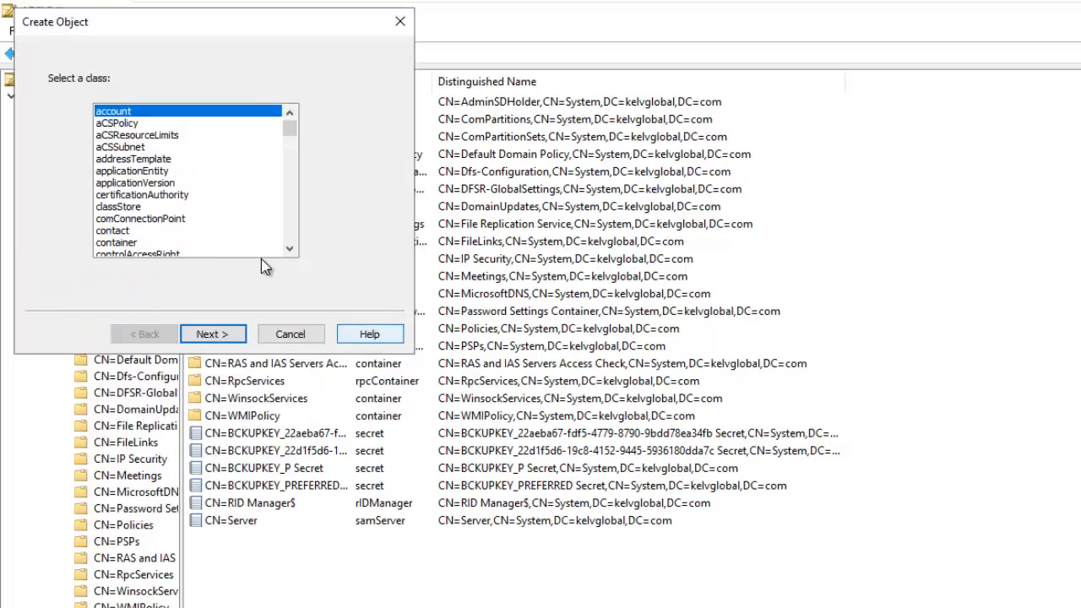
left_click(127, 243)
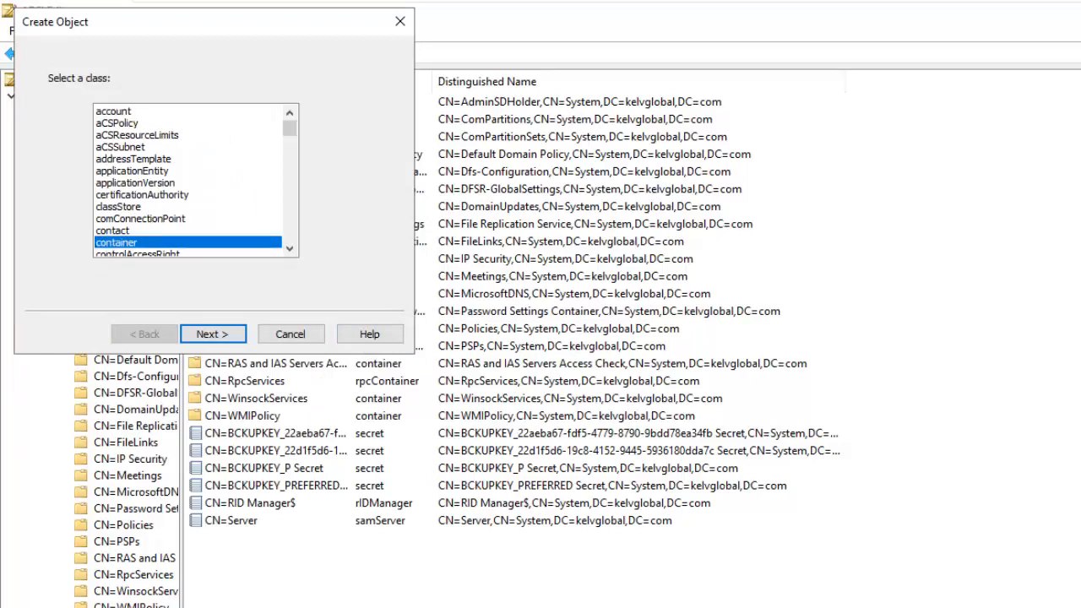
left_click(216, 335)
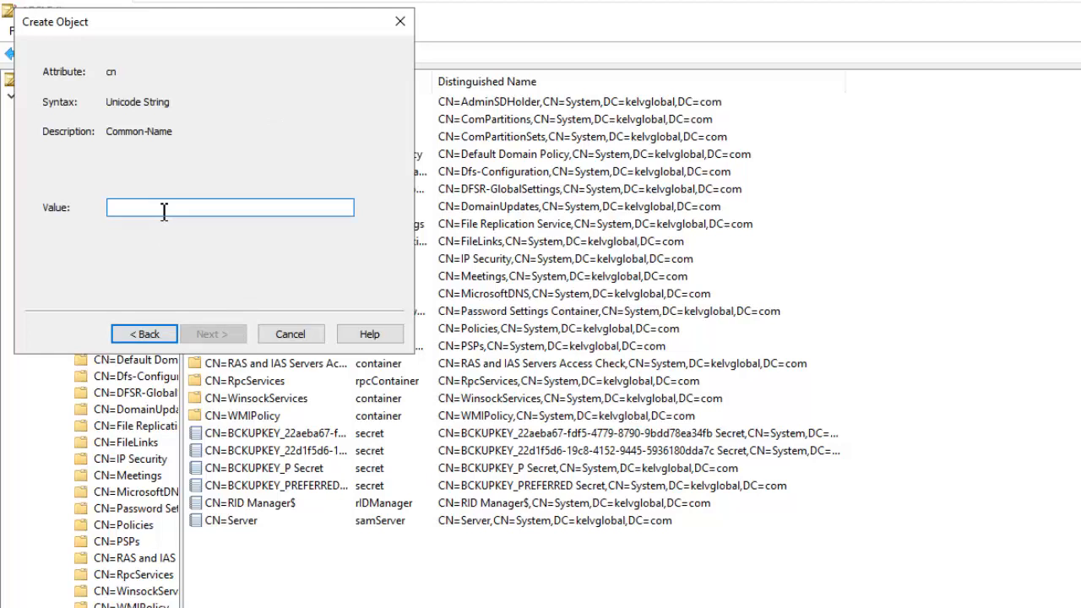
Step: Enter System Management as the new container's common name and proceed to the final page of the object creation
type("System")
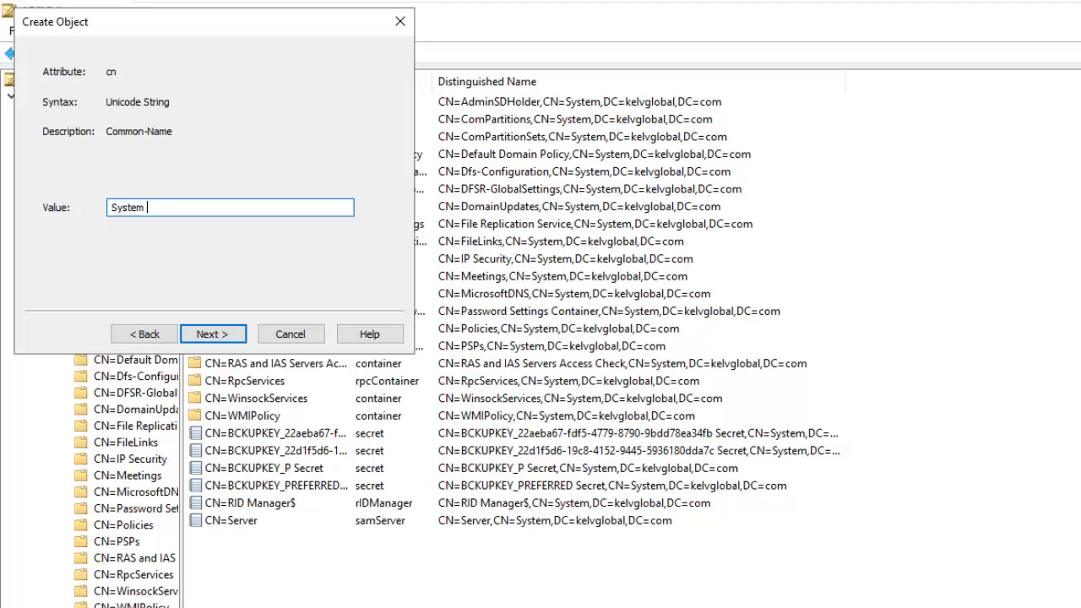
type("anagement")
left_click(137, 209)
type("e")
key("BackSpace")
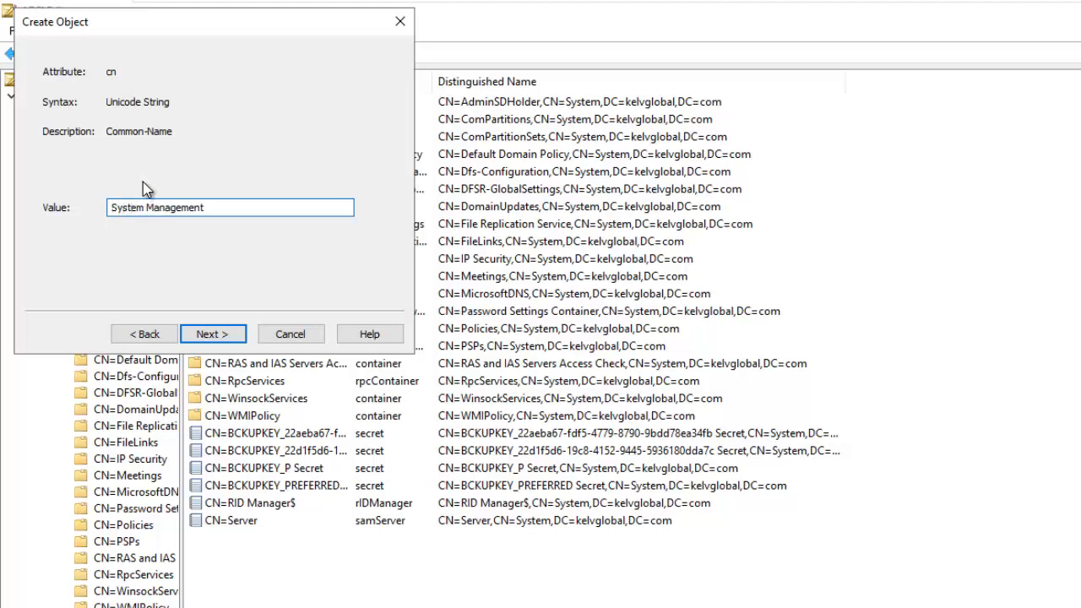
left_click(215, 335)
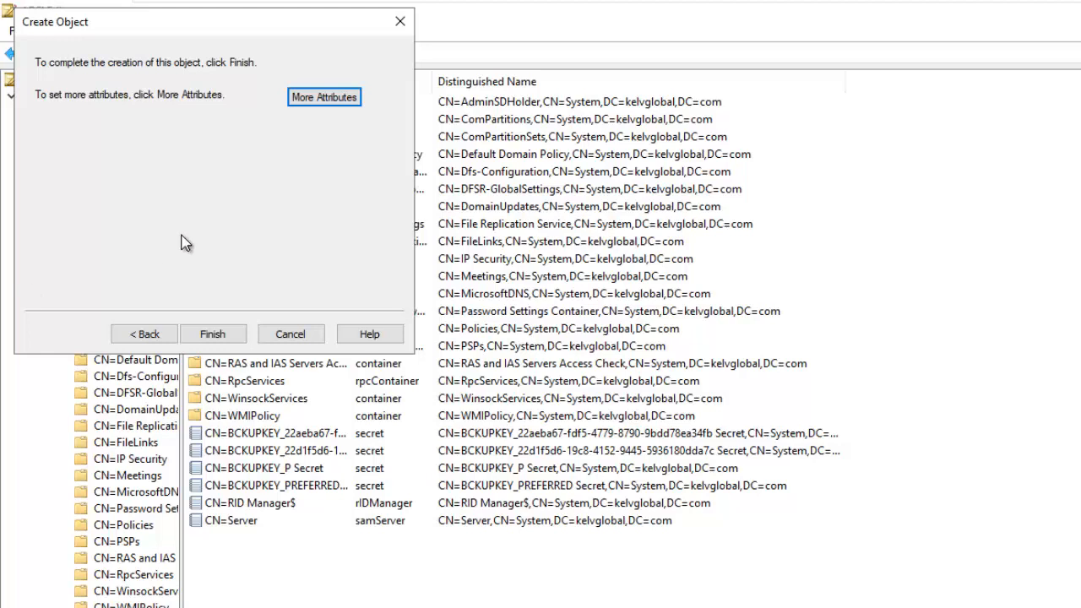
left_click(324, 98)
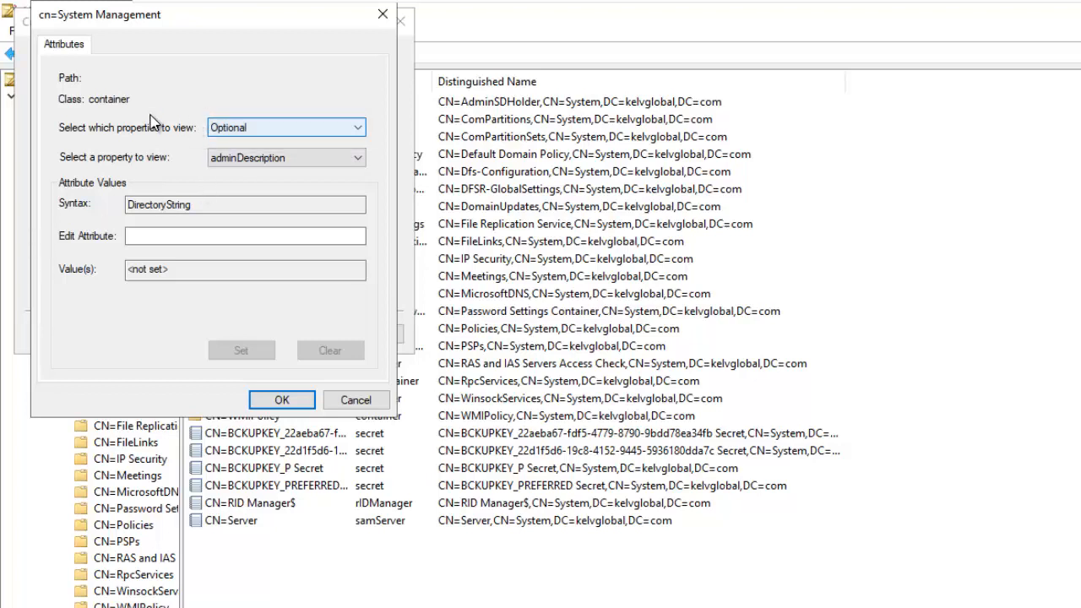
left_click(250, 129)
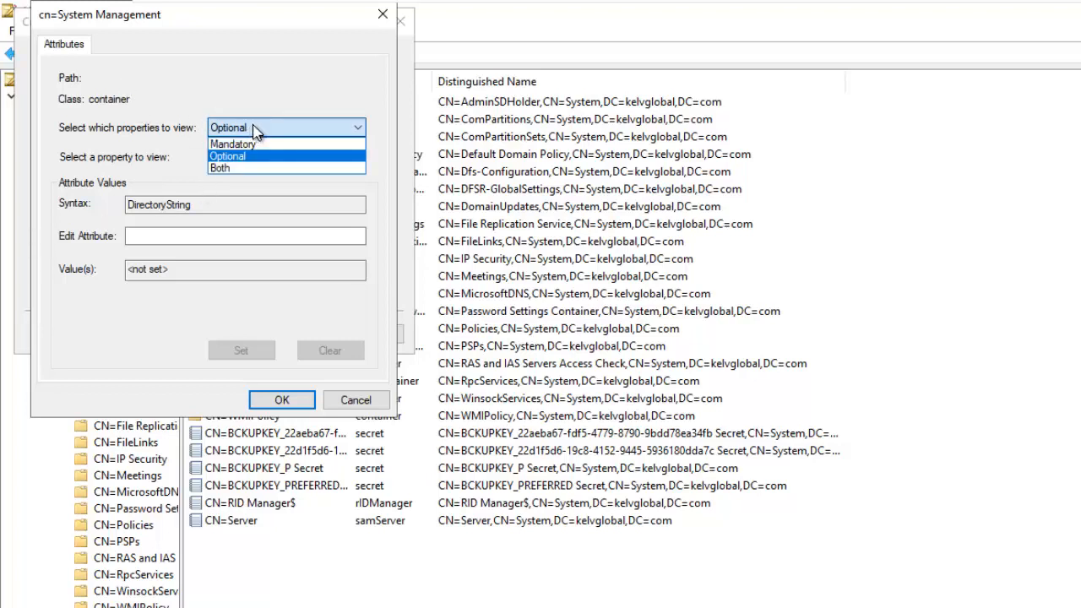
left_click(265, 76)
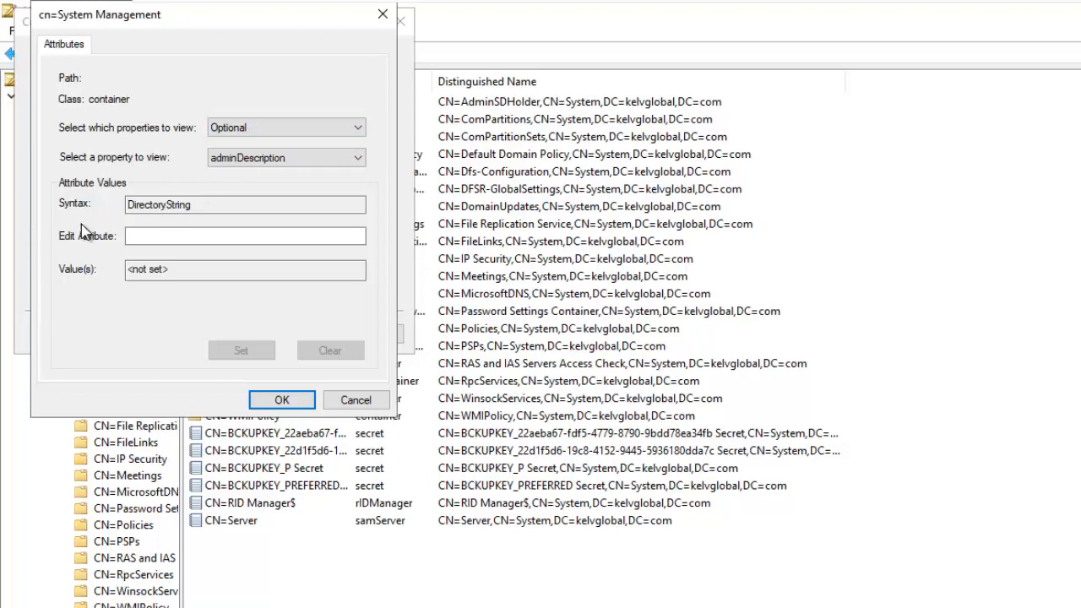
left_click(354, 400)
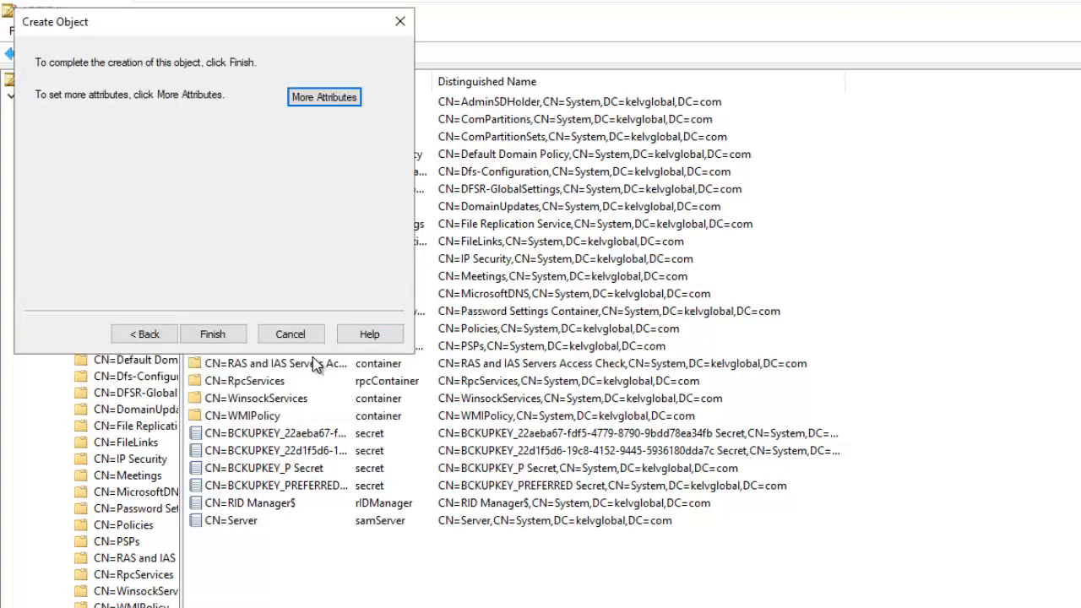
Step: Finish creating the System Management container, widen the console tree and select the new container under CN=System
left_click(212, 334)
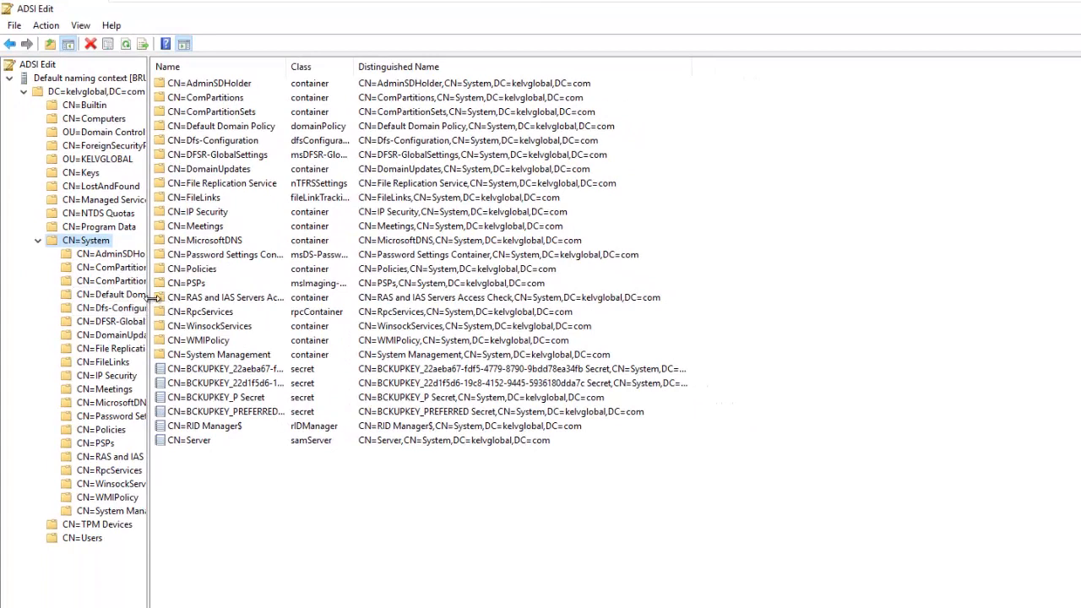
left_click_drag(150, 297, 219, 301)
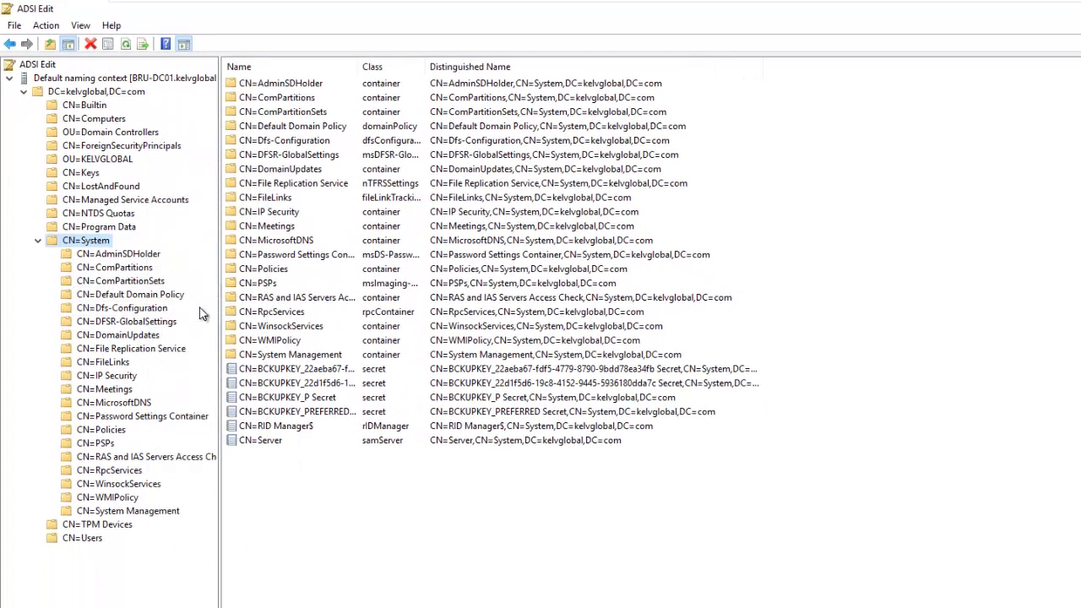
left_click(154, 513)
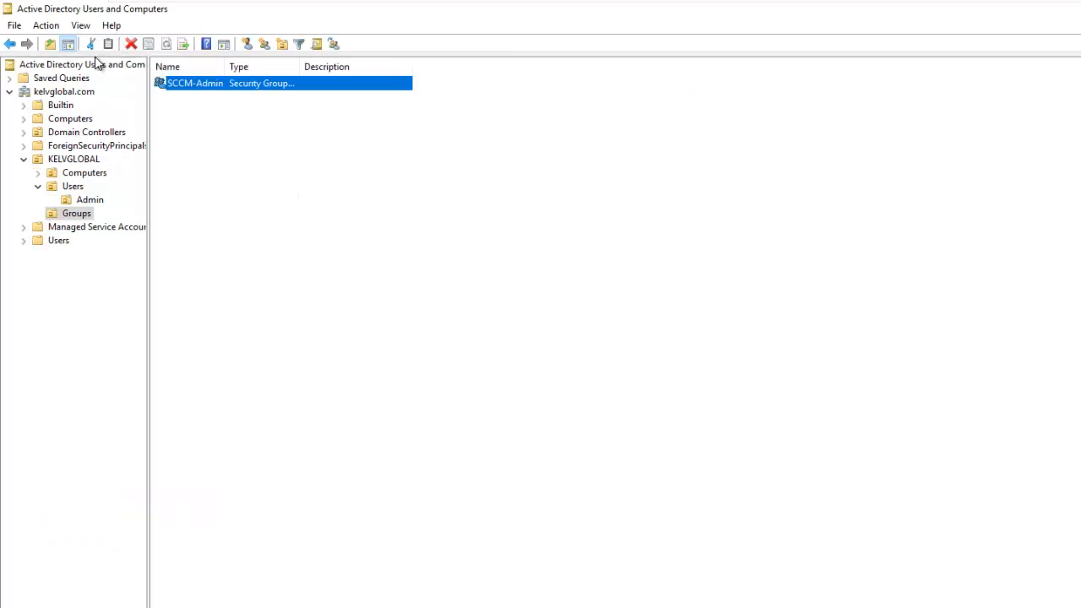
Step: Switch to Active Directory Users and Computers, select the kelvglobal.com domain and enable the Advanced Features view
left_click(67, 93)
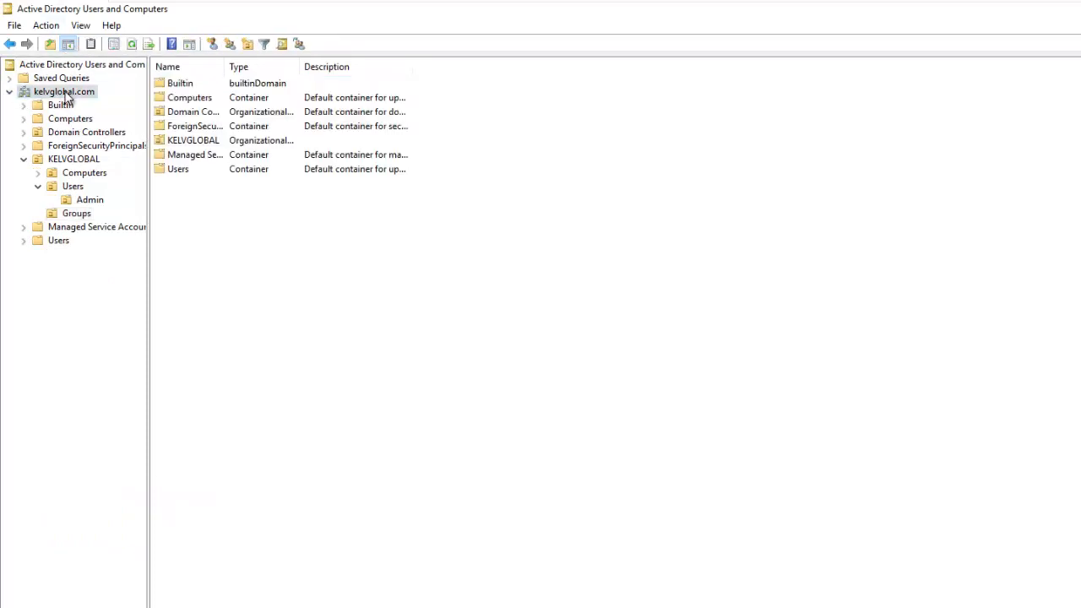
left_click(49, 26)
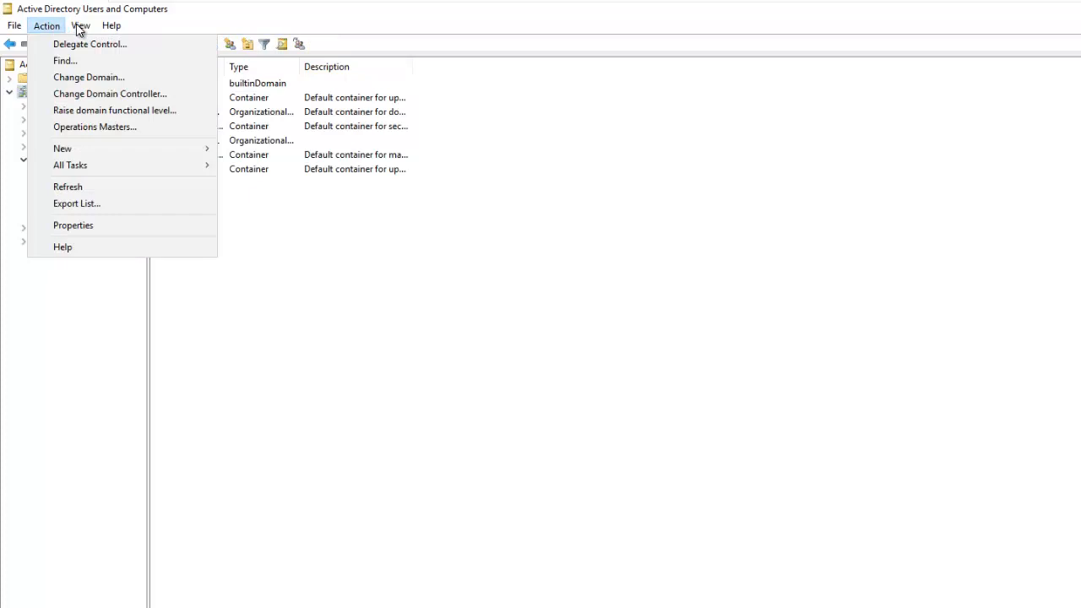
left_click(81, 27)
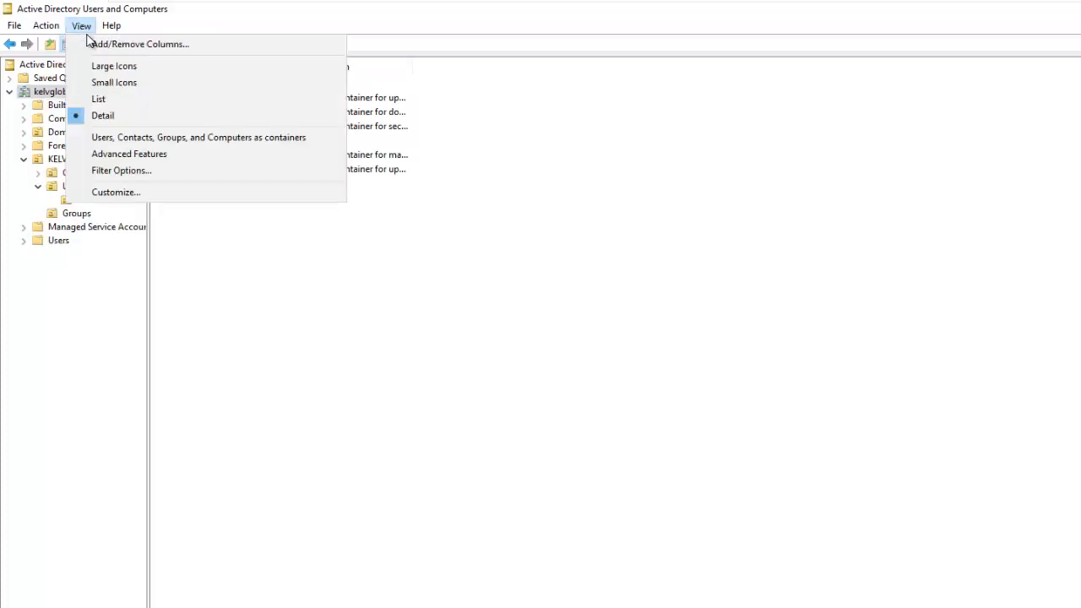
left_click(116, 155)
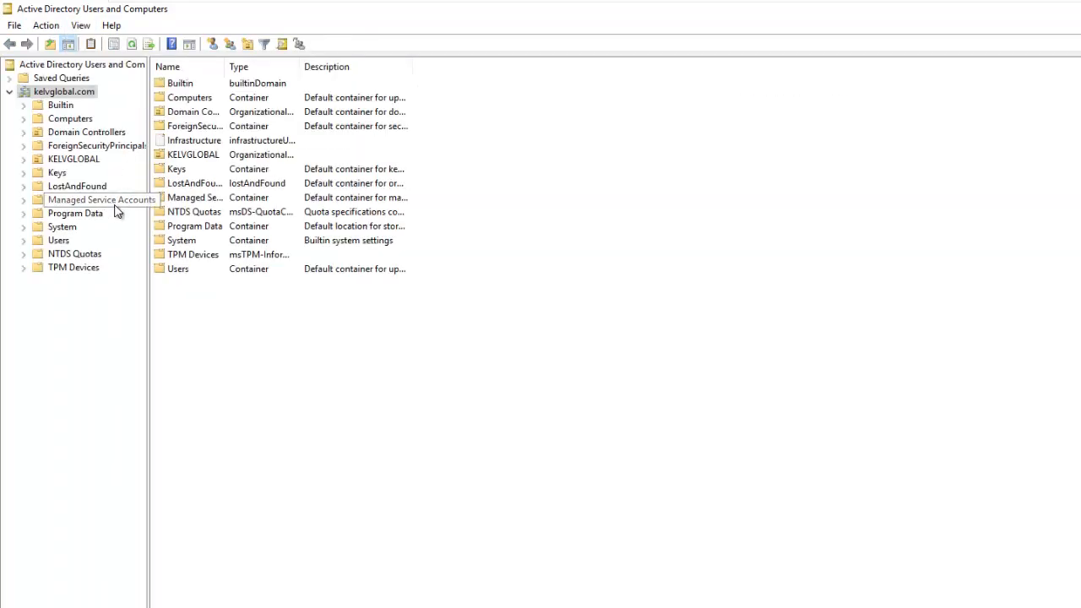
Step: Start delegating control of the System Management container under System and proceed to the users and groups selection
left_click(24, 227)
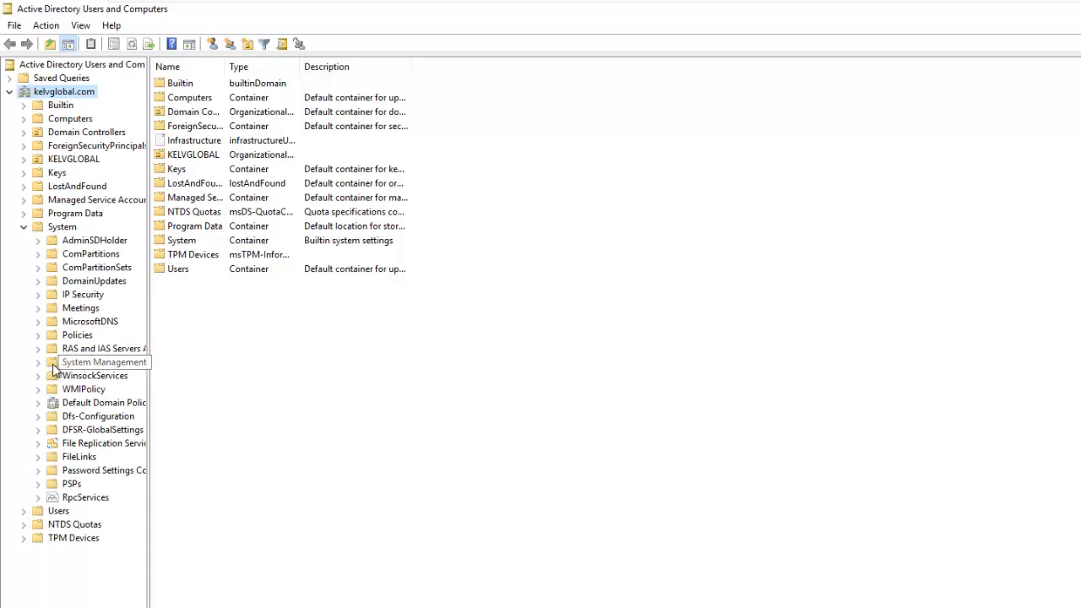
left_click(85, 365)
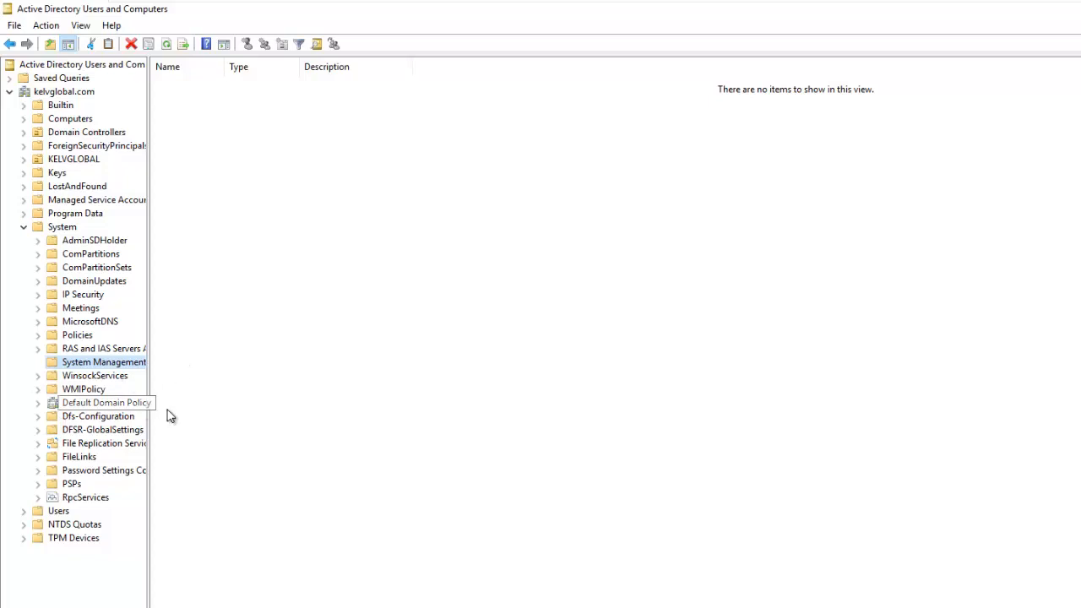
right_click(115, 361)
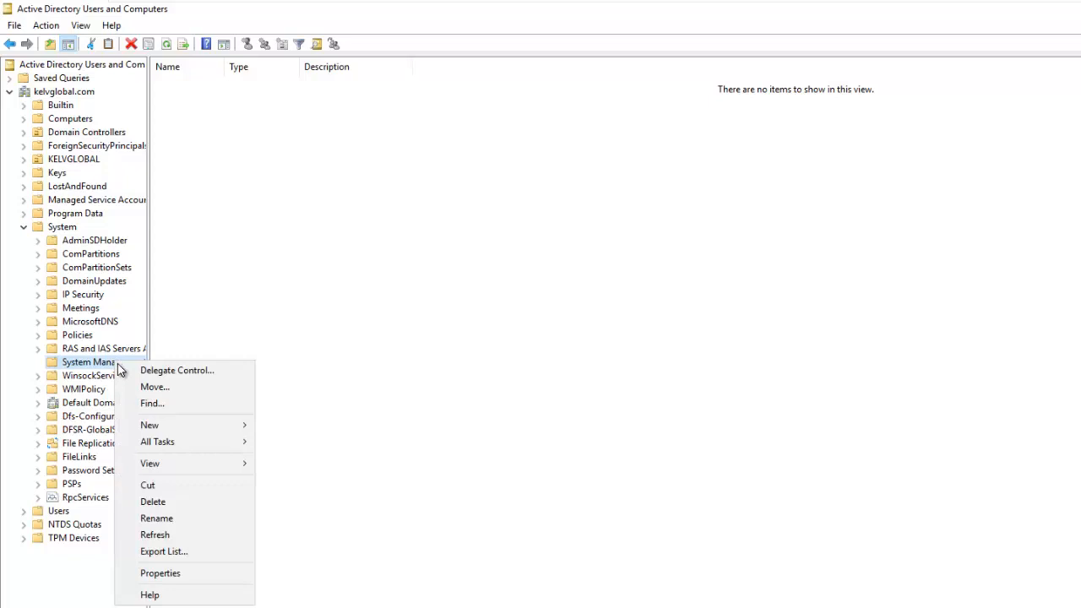
left_click(167, 372)
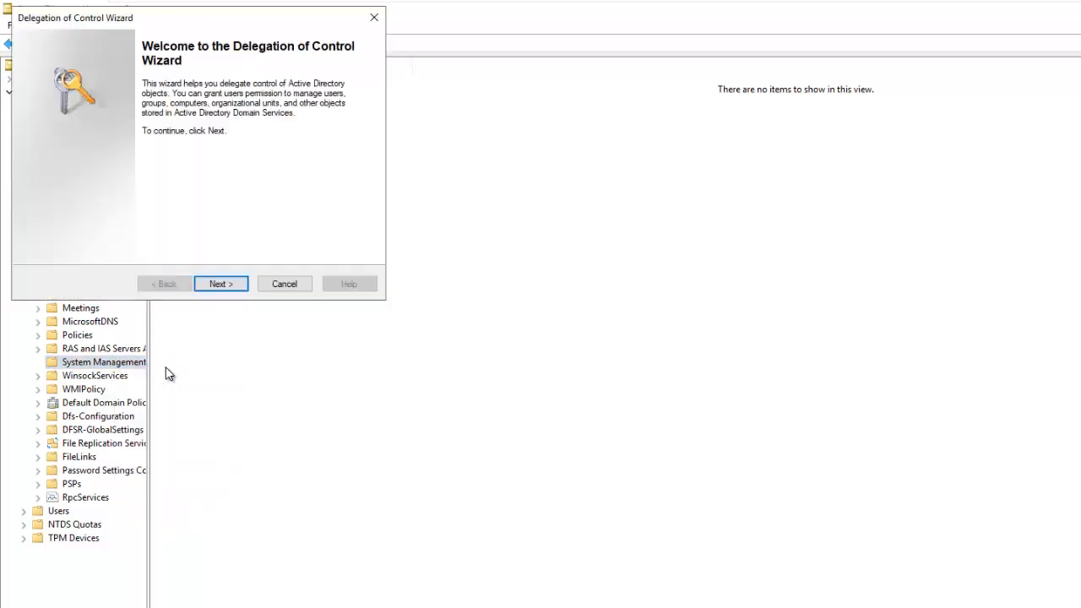
left_click_drag(218, 23, 468, 129)
left_click(469, 390)
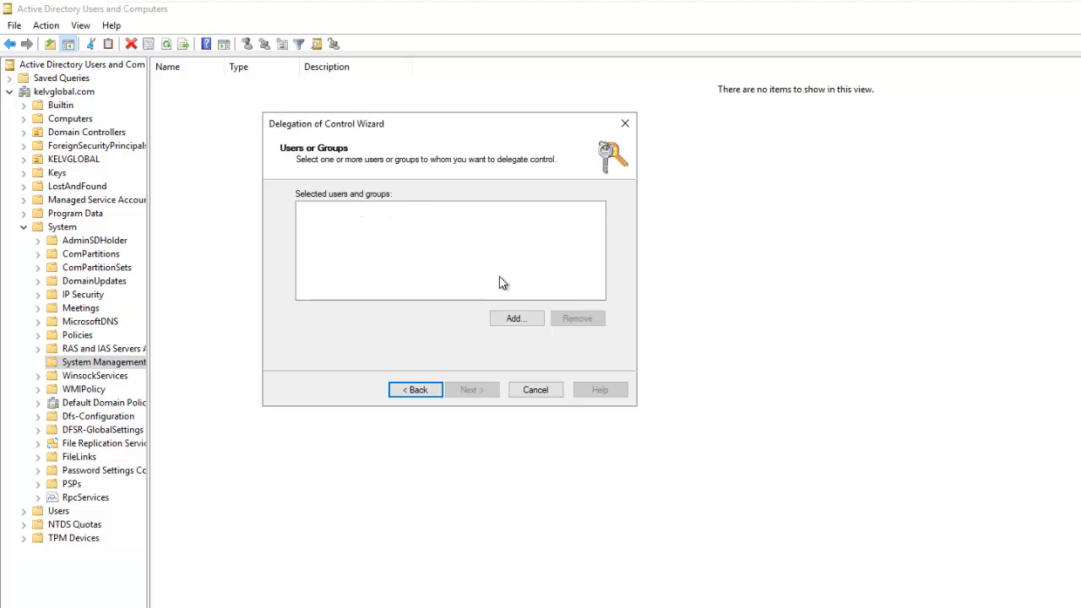
Step: Include Computers in the searchable object types, add the computer BRU-CM01 as the delegate and proceed to the tasks page
left_click(512, 319)
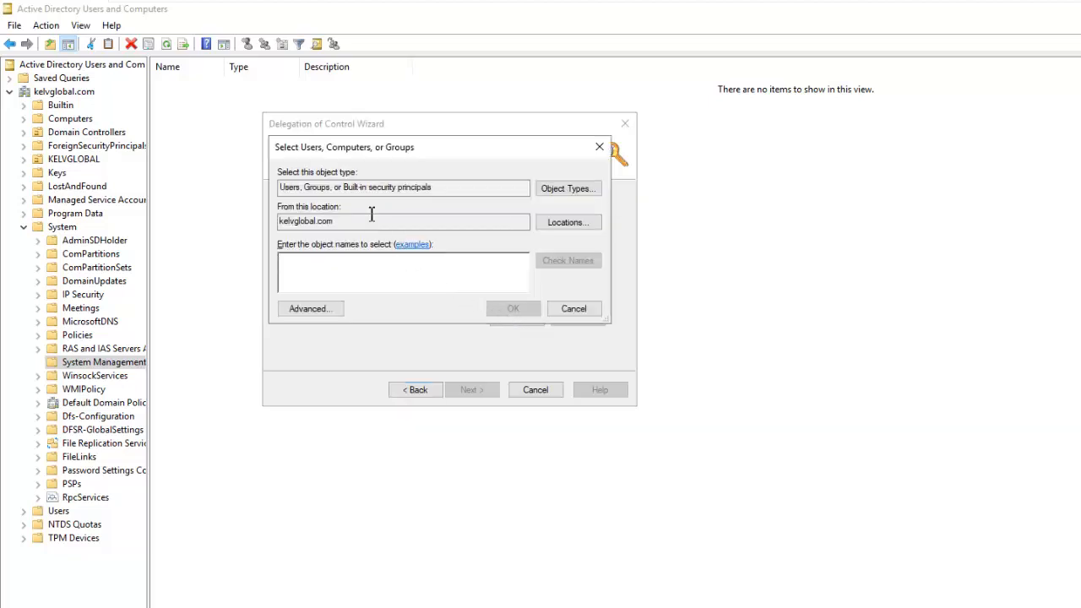
left_click(567, 187)
left_click(293, 248)
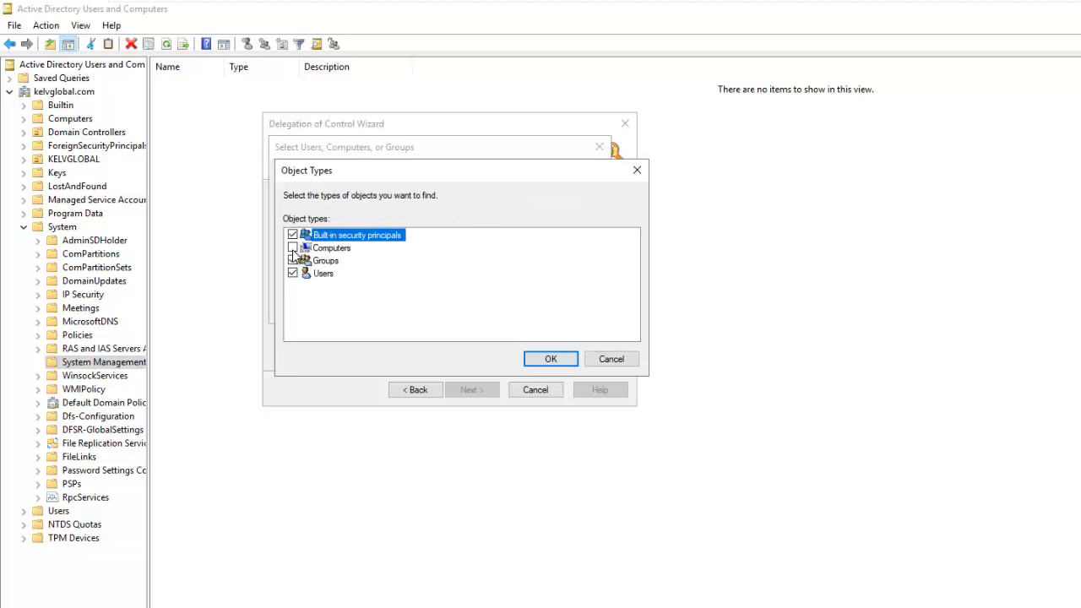
left_click(549, 358)
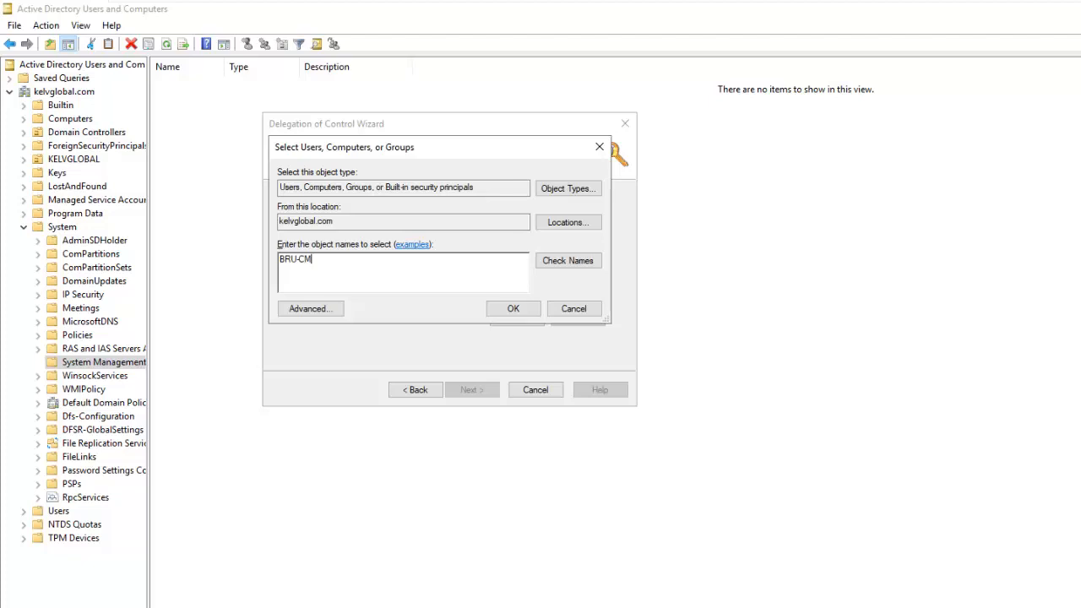
type("BRU-CM")
left_click(572, 261)
left_click(506, 309)
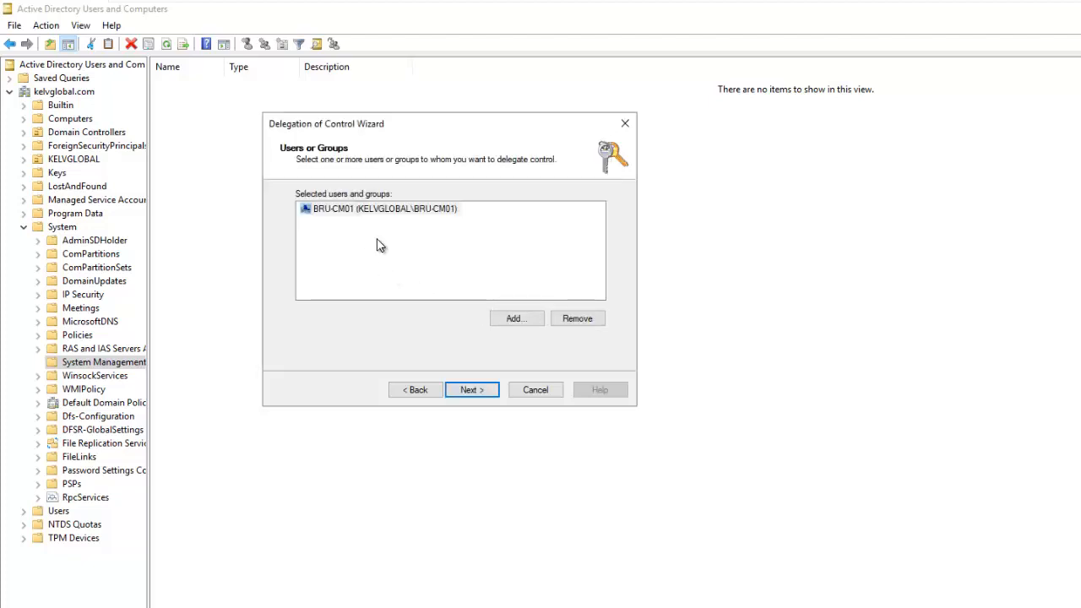
left_click(466, 390)
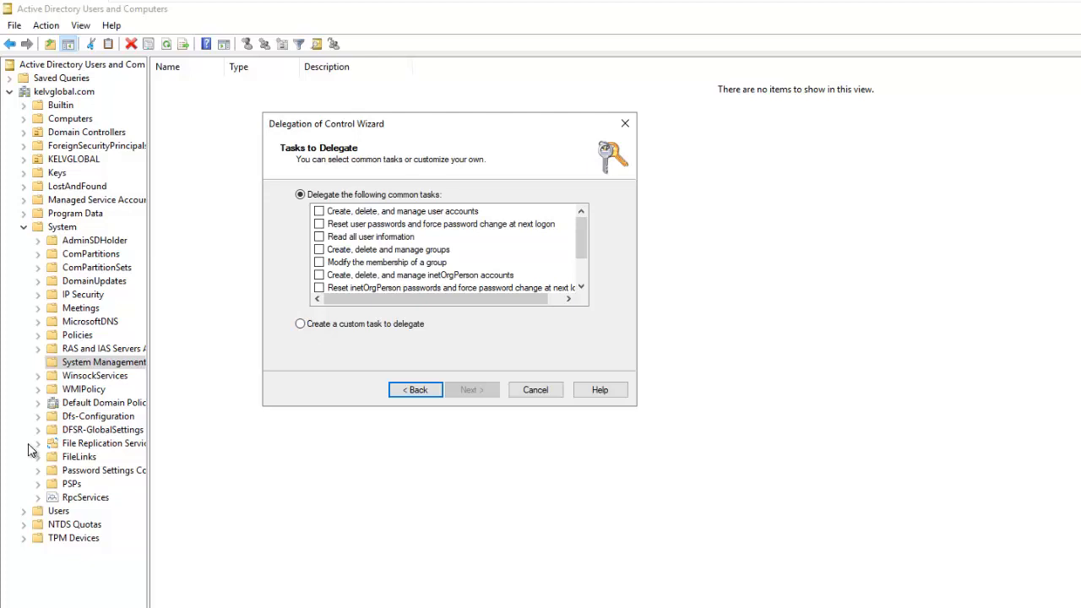
Step: Choose a custom task to delegate, scoped to this folder, existing objects in it and creation of new objects
left_click(332, 326)
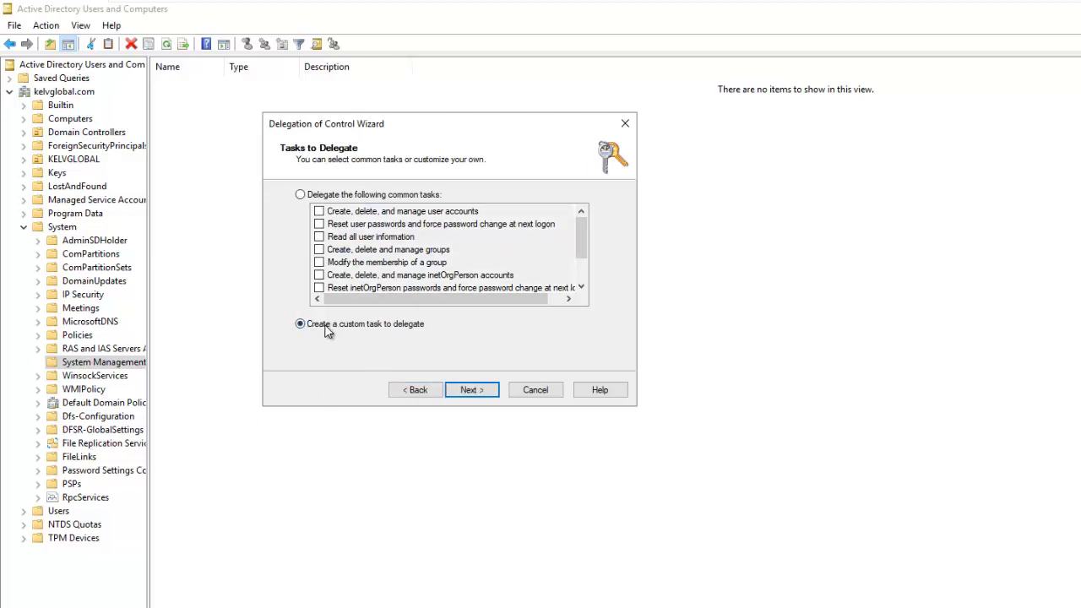
left_click(469, 392)
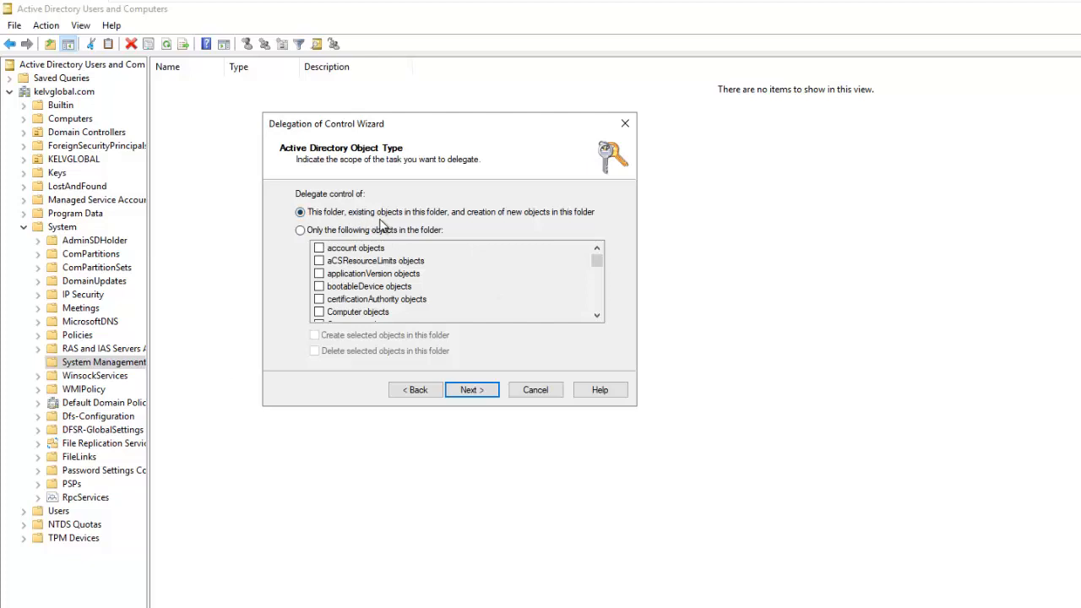
left_click(479, 390)
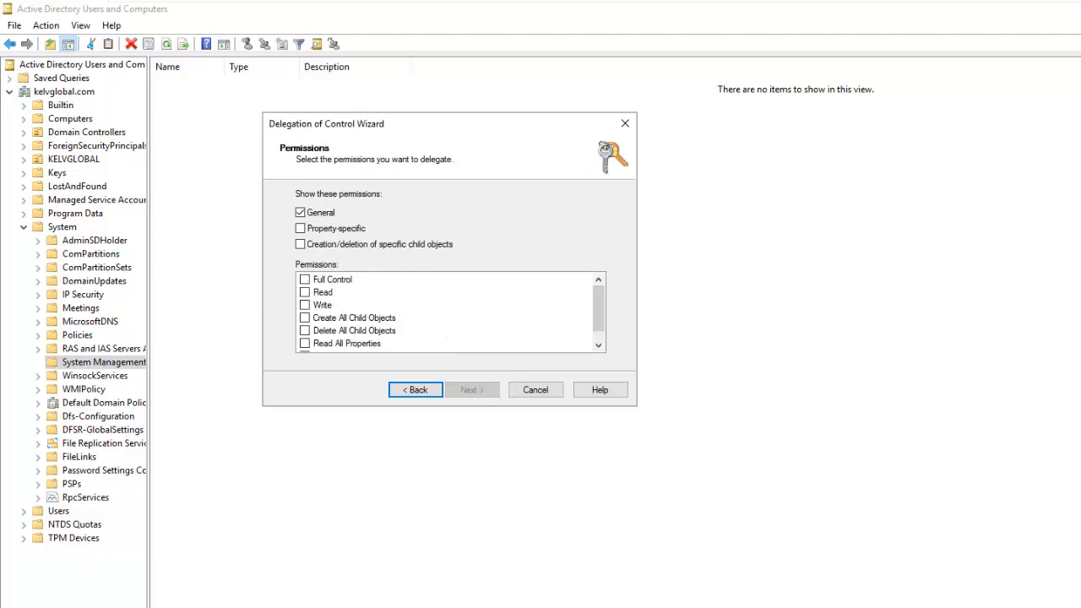
Step: Show general, property-specific and child-object creation/deletion permissions, grant Full Control and finish the delegation
left_click(300, 229)
left_click(306, 281)
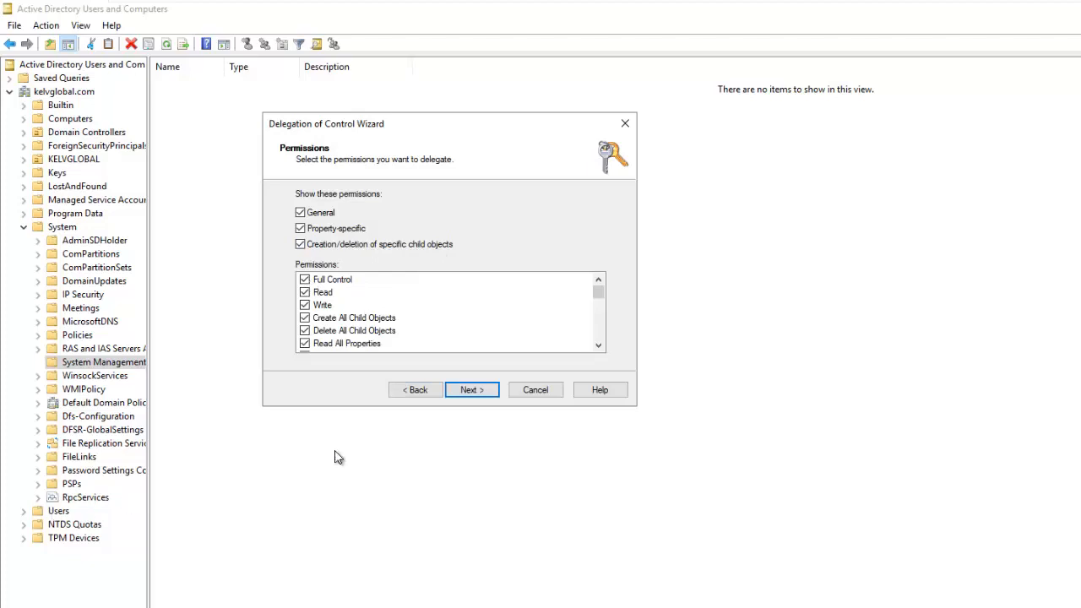
left_click(474, 392)
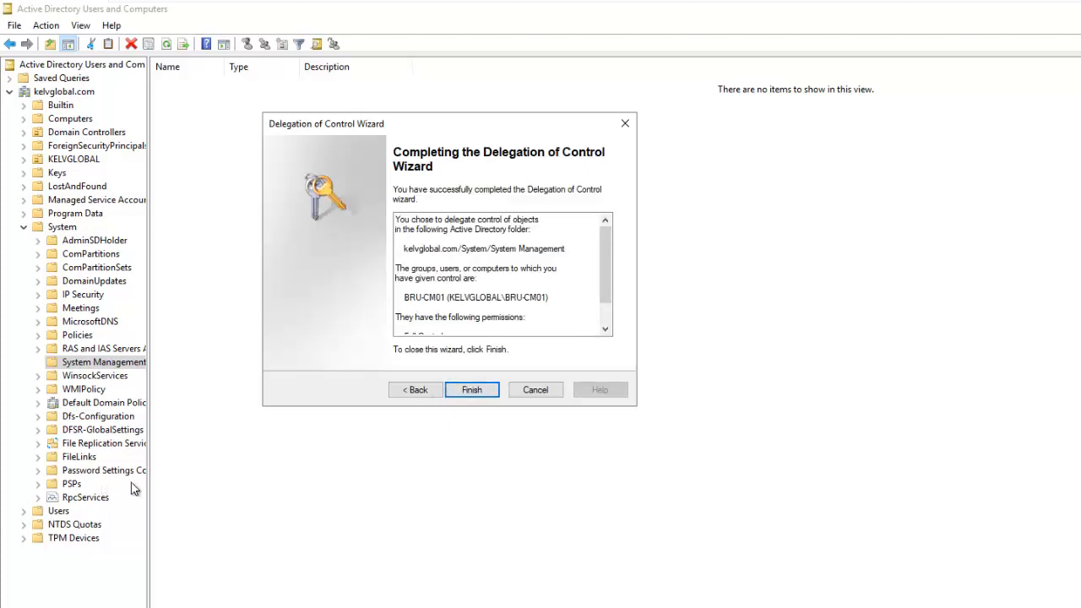
left_click(467, 393)
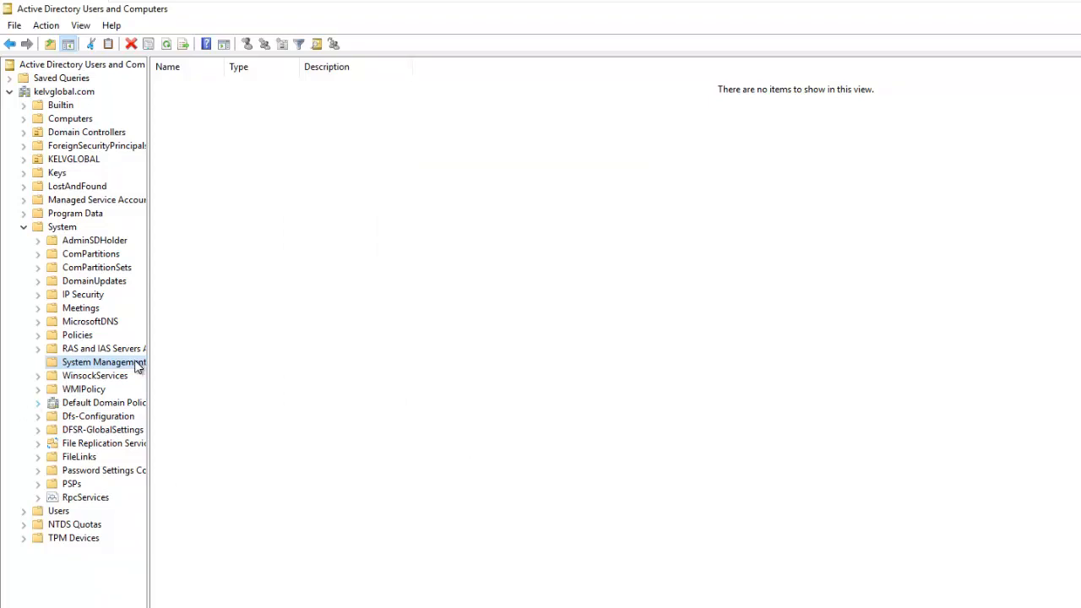
Step: Check the security permissions of BRU-CM01$ in the System Management container's properties, including the child-object permissions
right_click(108, 366)
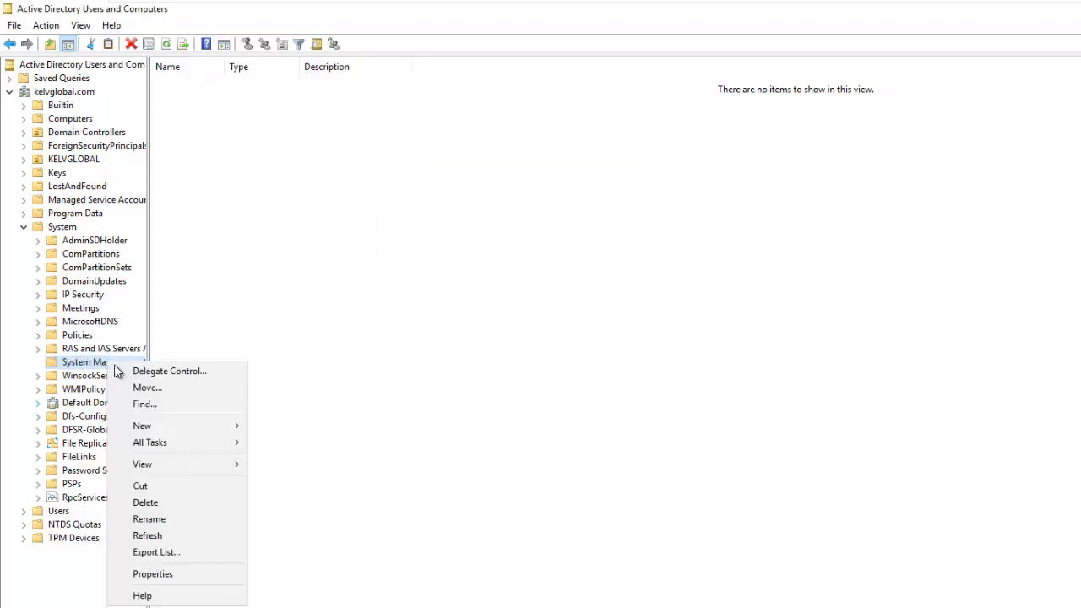
left_click(155, 574)
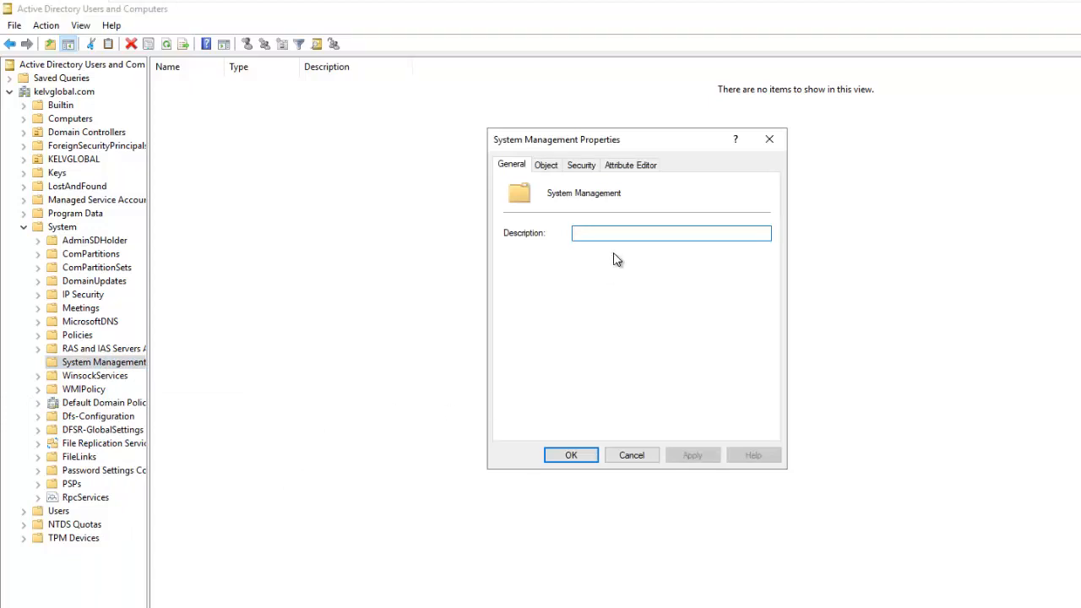
left_click(581, 164)
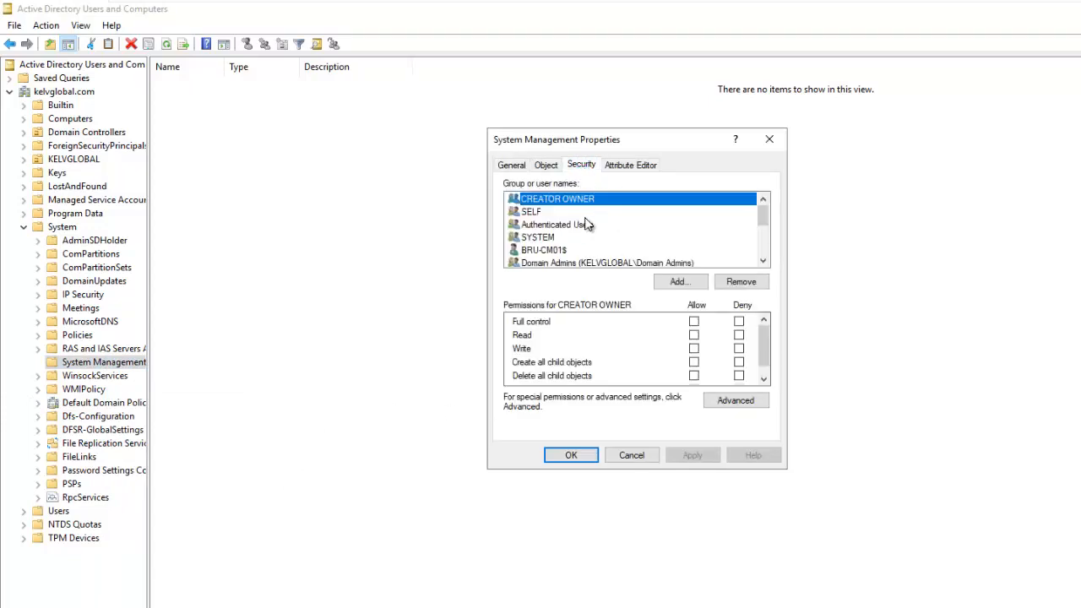
left_click(545, 250)
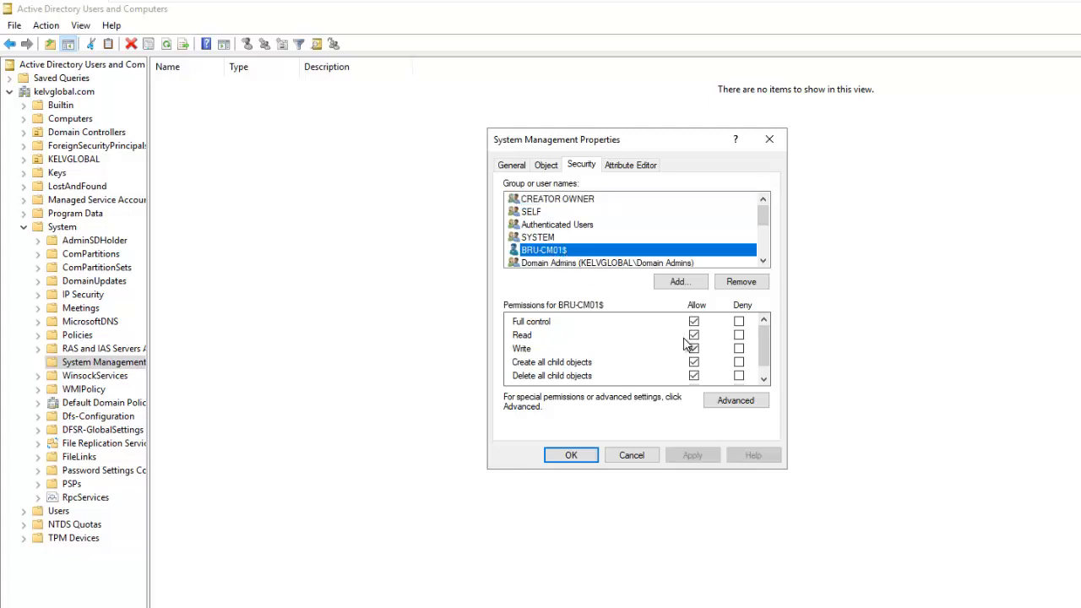
left_click_drag(762, 340, 764, 349)
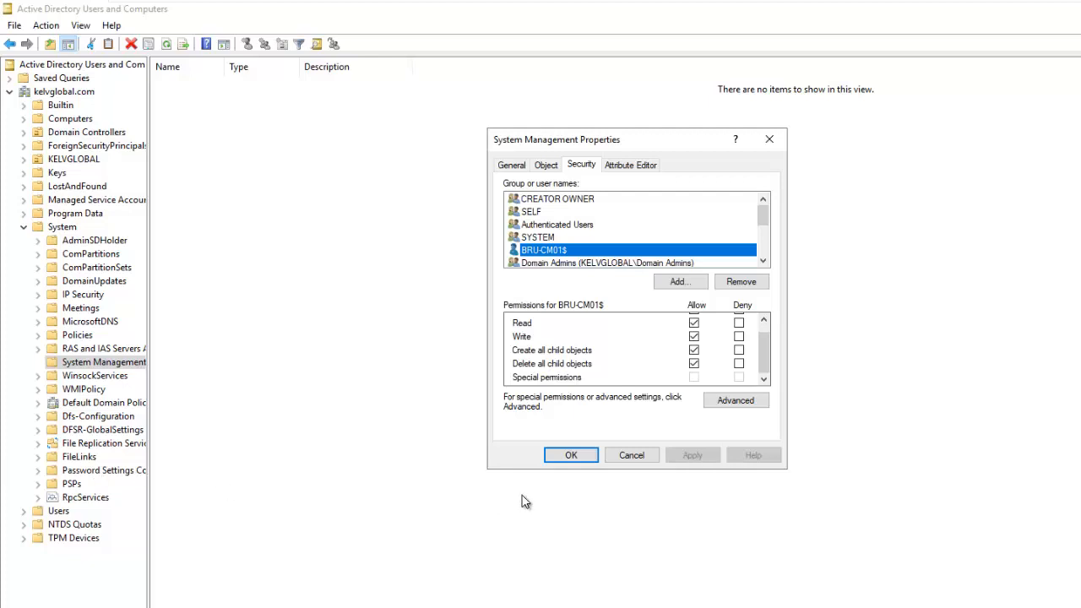
left_click(571, 455)
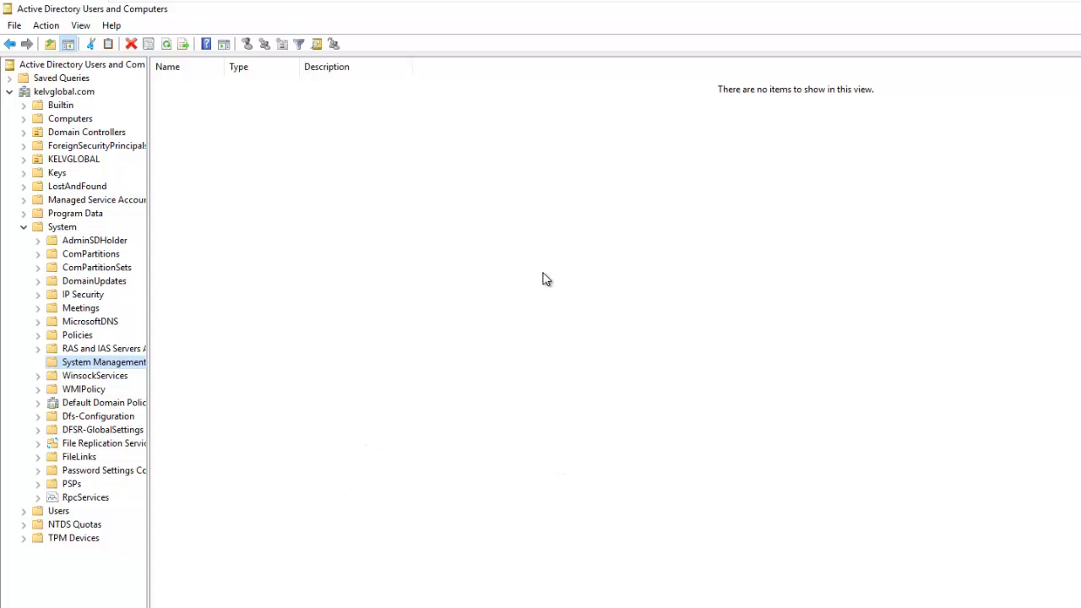
Step: Switch to the BRU-CM01 virtual machine and close Computer Management there
mouse_move(627, 5)
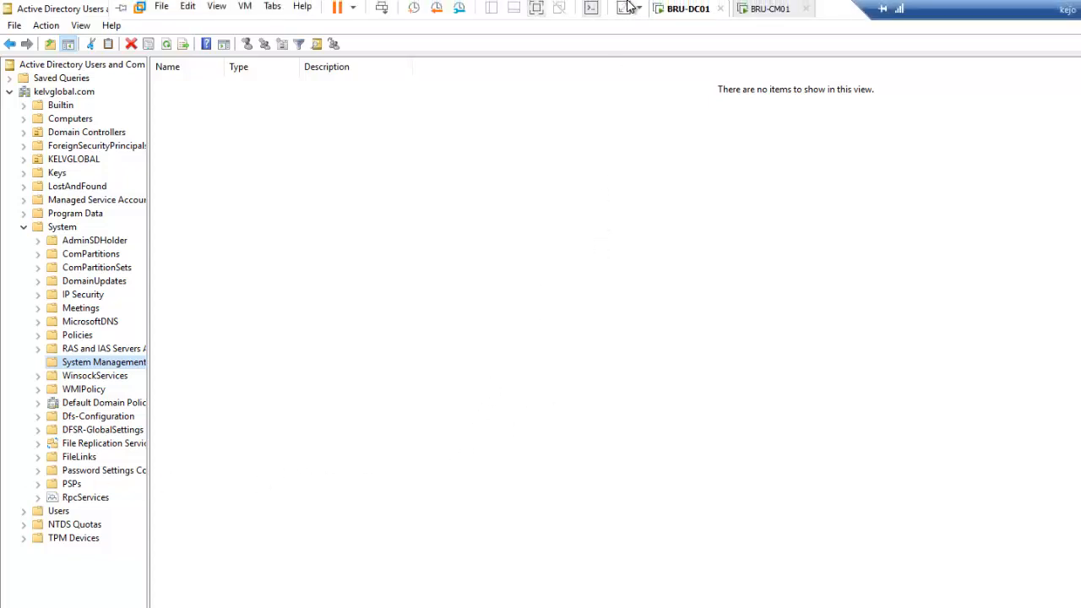
left_click(763, 17)
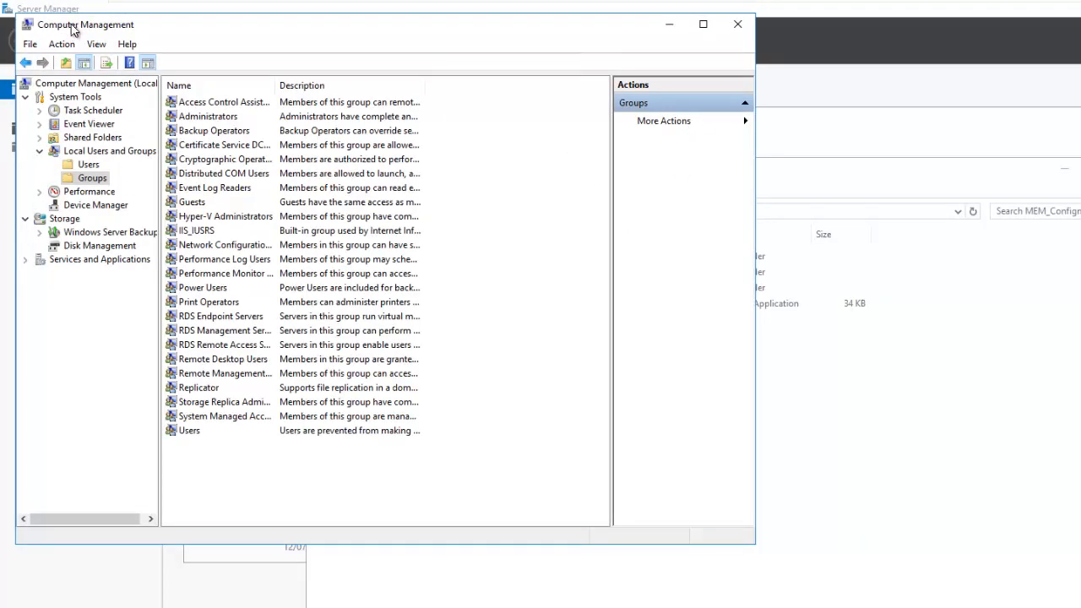
left_click(736, 30)
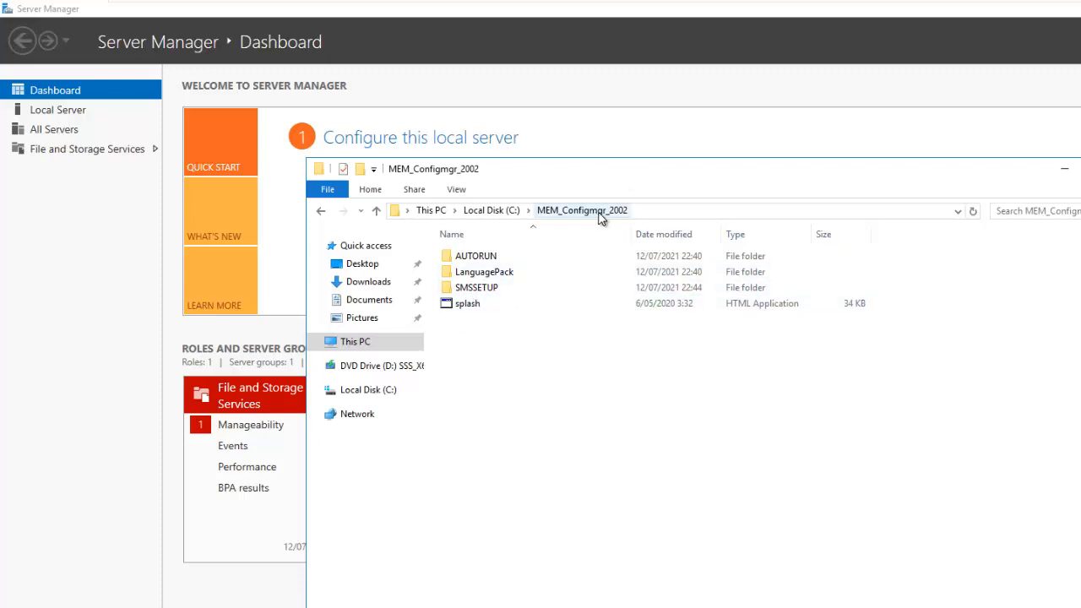
Step: Open the SMSSETUP\BIN\X64 folder inside MEM_Configmgr_2002
double_click(481, 292)
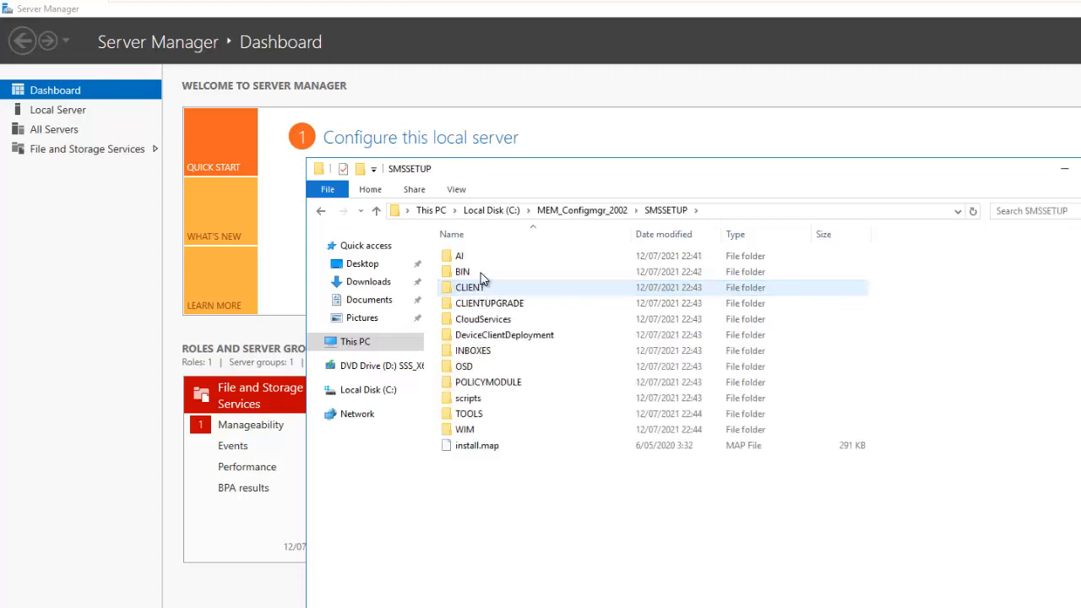
double_click(466, 277)
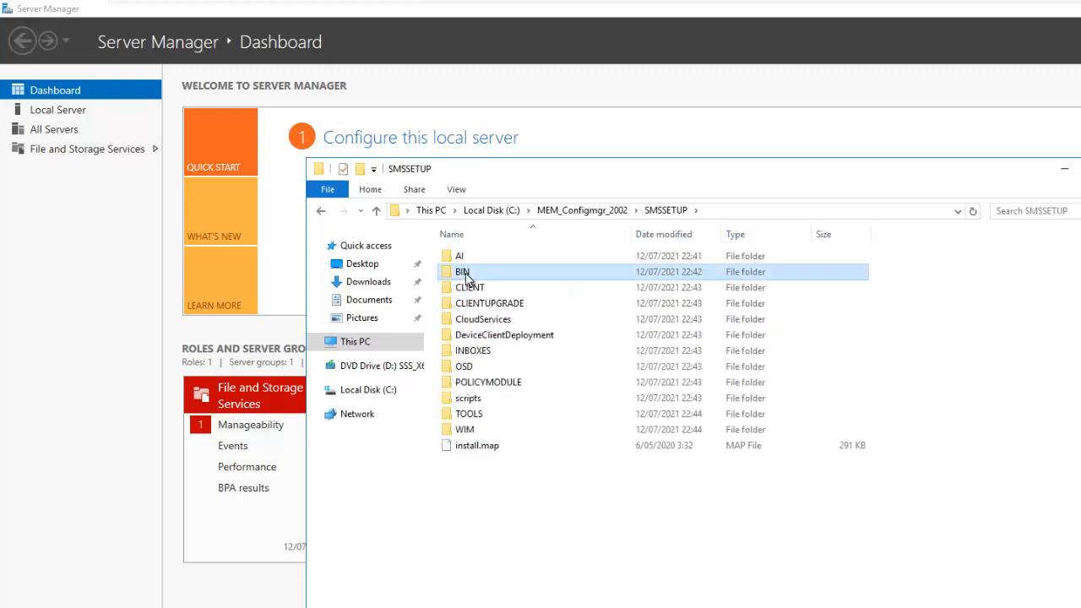
mouse_move(481, 279)
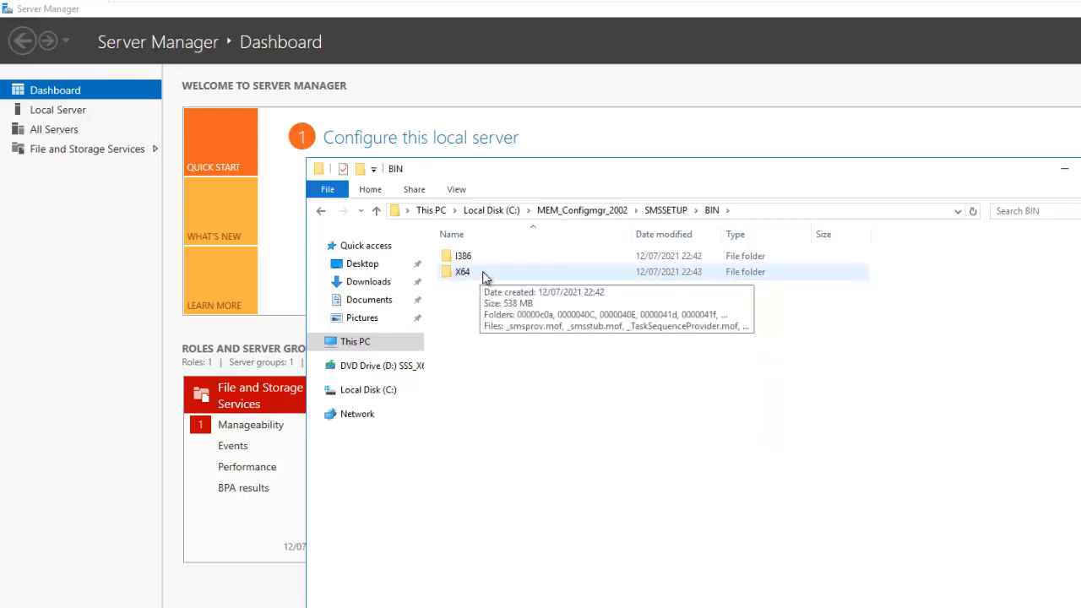
double_click(473, 277)
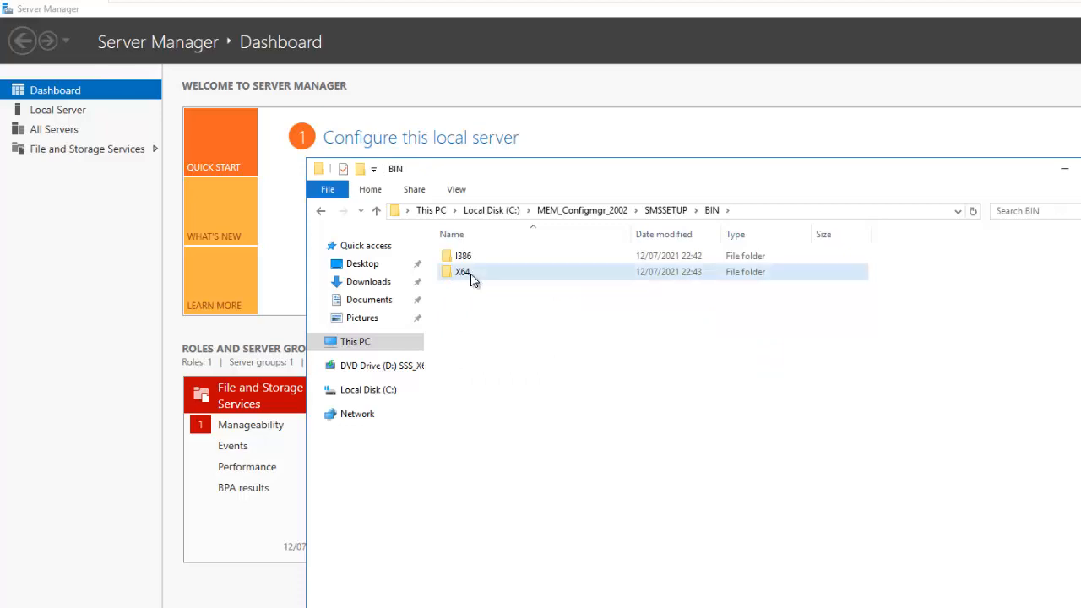
Step: Locate the extadsch application in the X64 folder and copy its full path
left_click(498, 349)
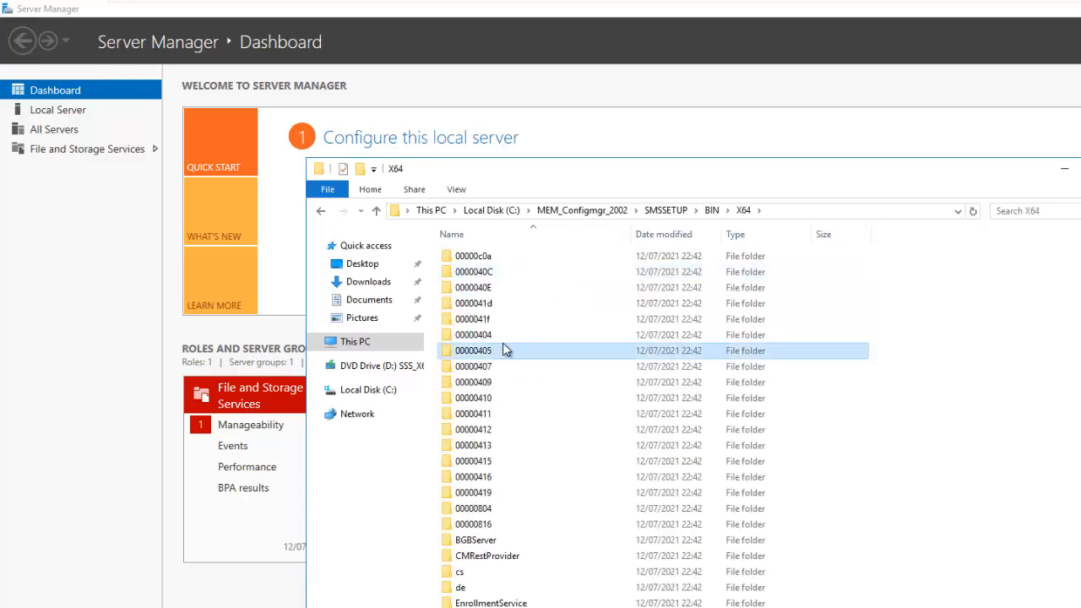
mouse_move(504, 350)
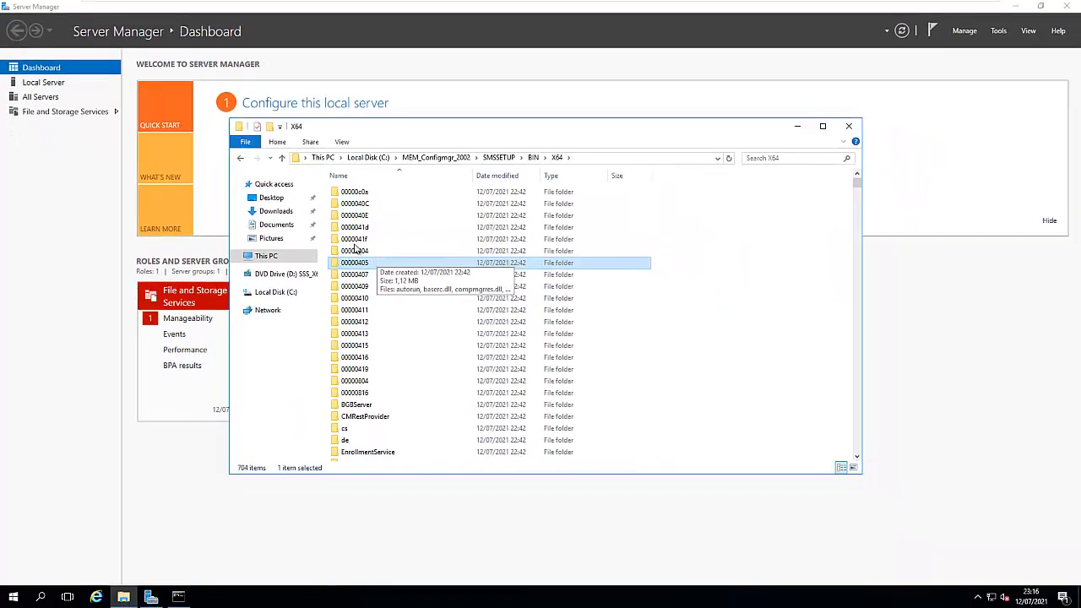
left_click(367, 358)
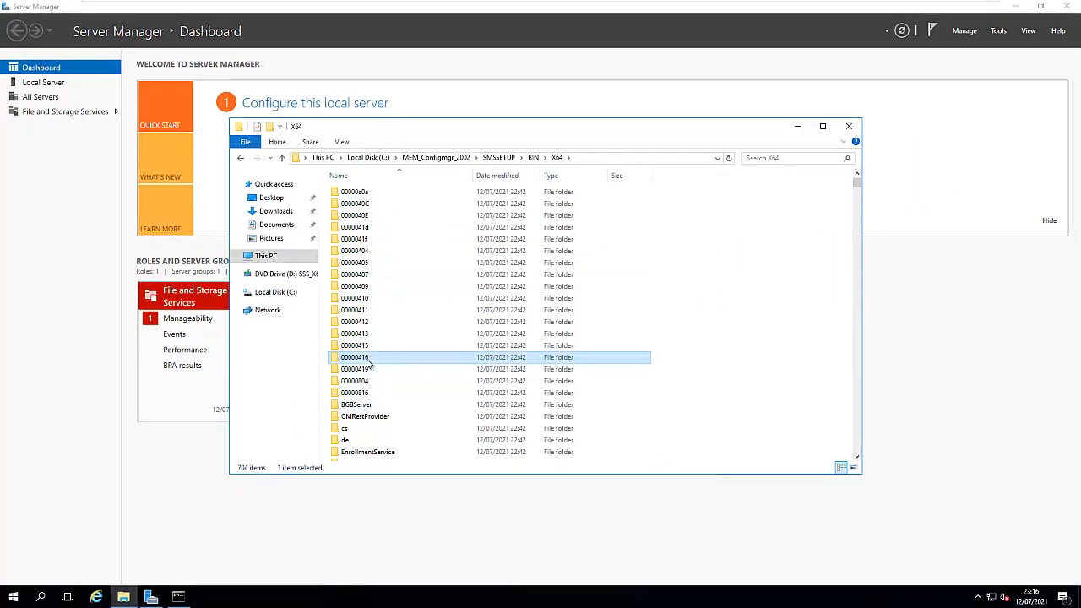
type("ext")
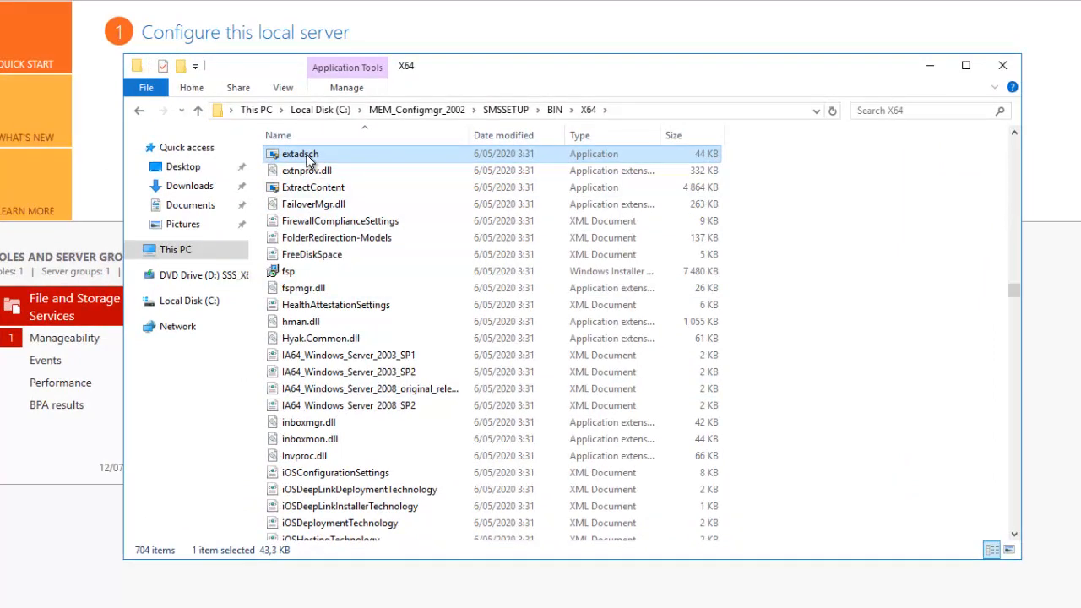
right_click(308, 159)
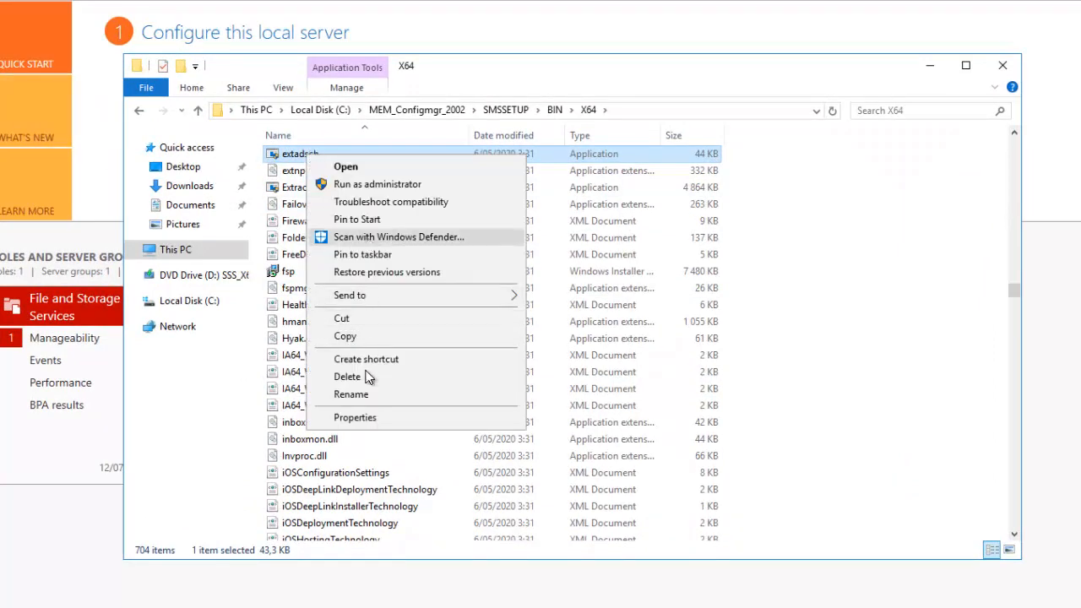
right_click(284, 153, "shift")
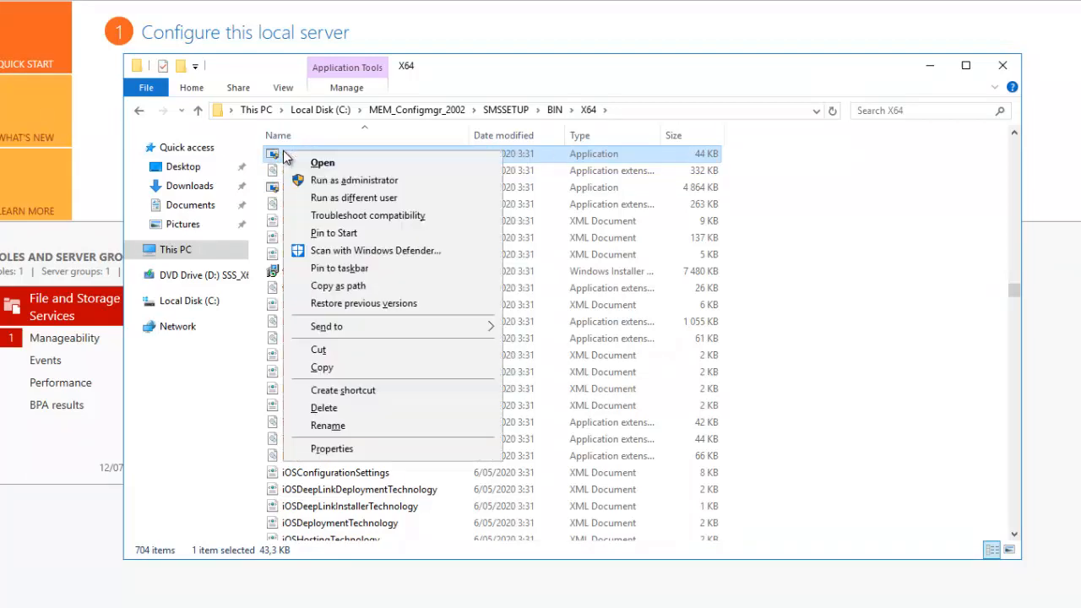
left_click(349, 286)
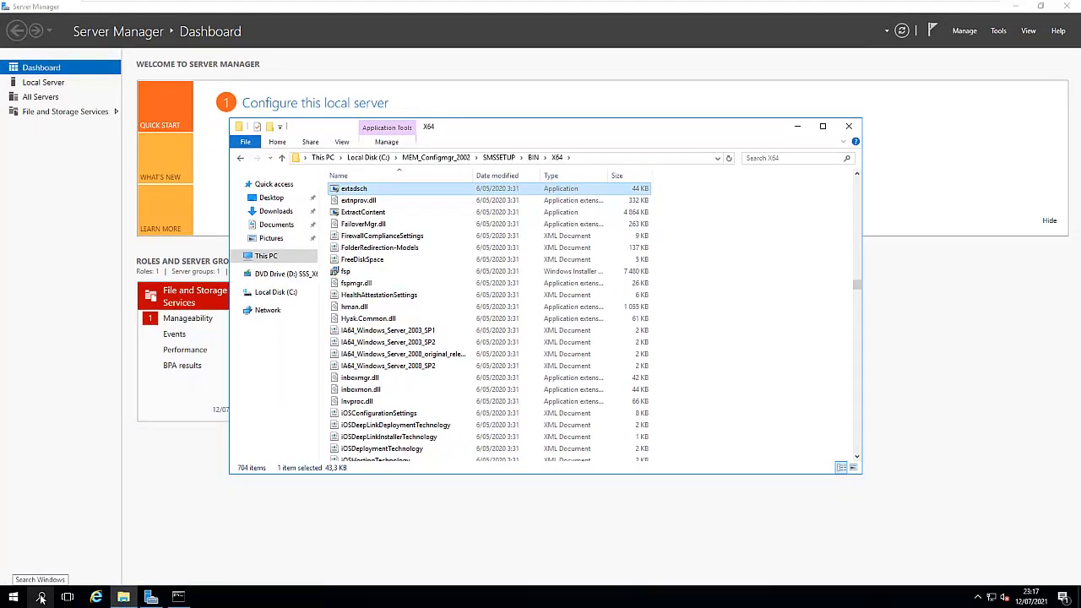
Step: Search Windows for cmd and open Command Prompt as administrator, allowing it to make changes to the device
left_click(41, 598)
type("c")
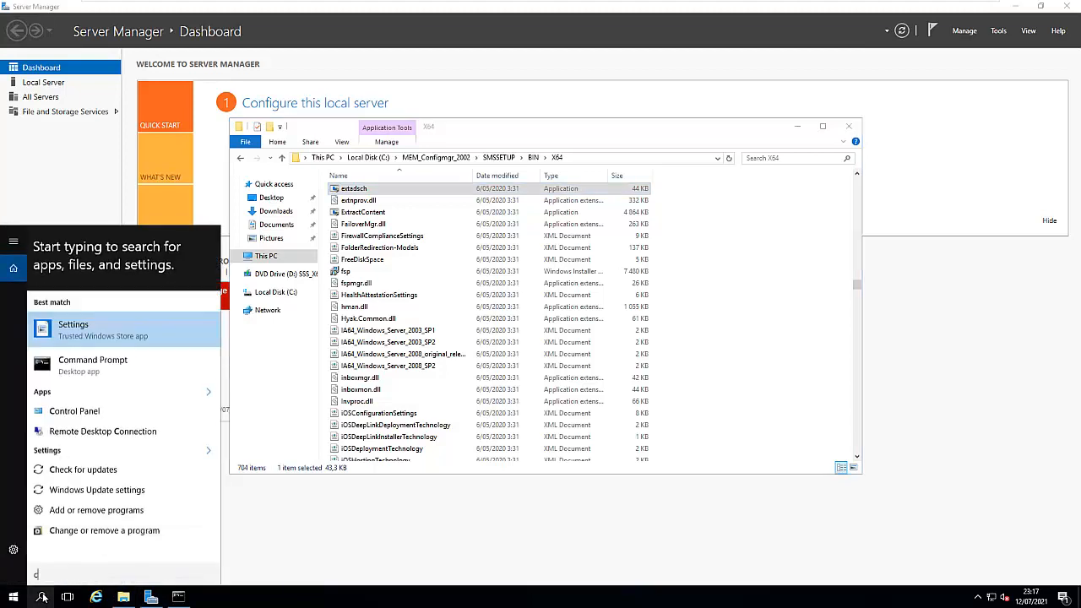
type("md")
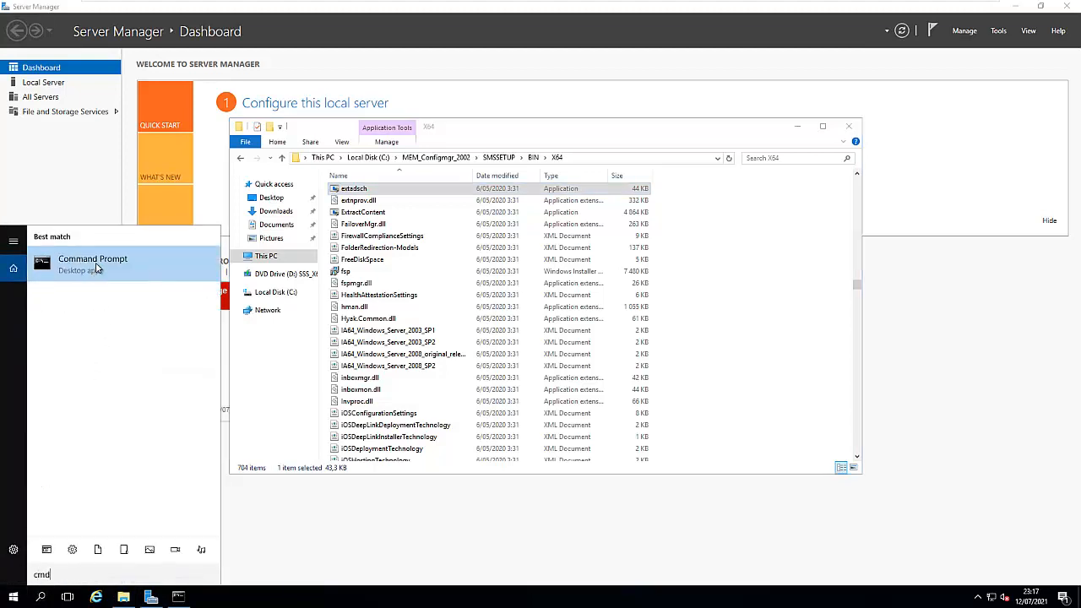
right_click(96, 269)
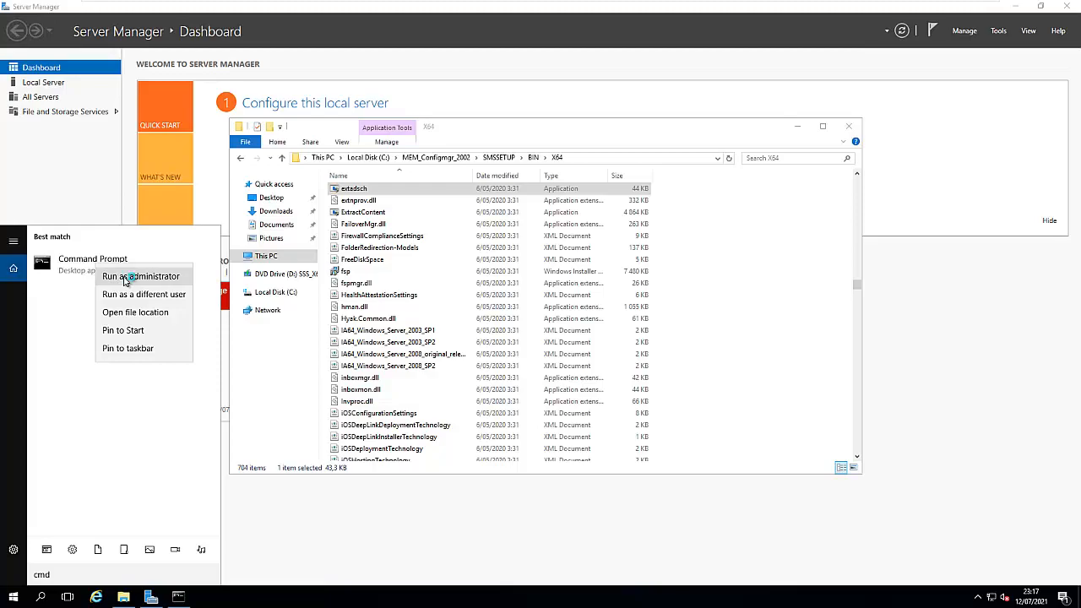
left_click(125, 279)
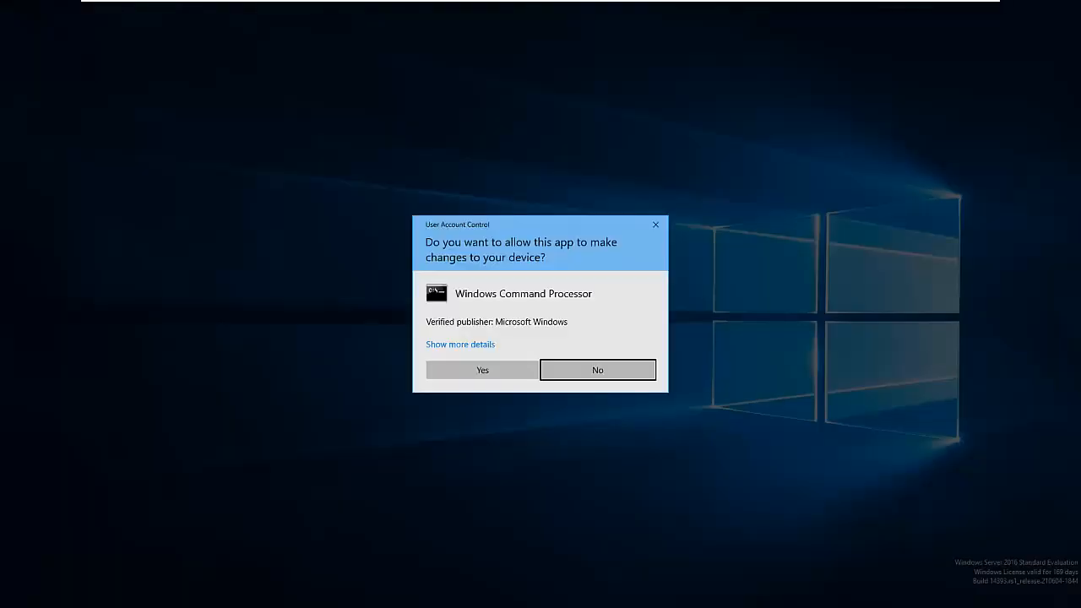
left_click(477, 371)
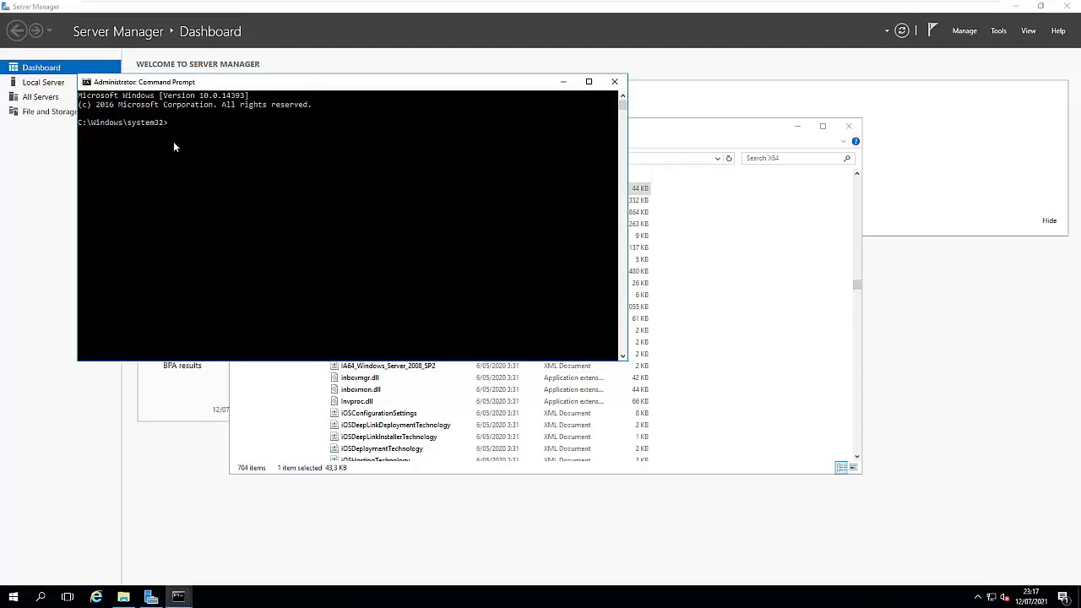
Step: Run extadsch.exe from the copied path to extend the Active Directory schema, then close Command Prompt and minimize the X64 folder window
key("ctrl+v")
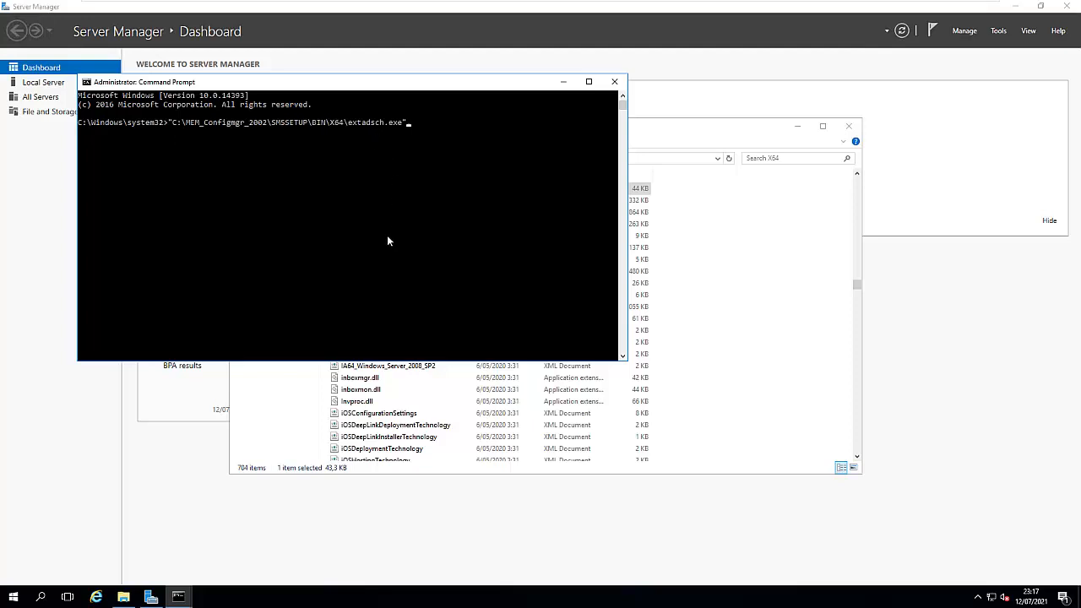
key("Return")
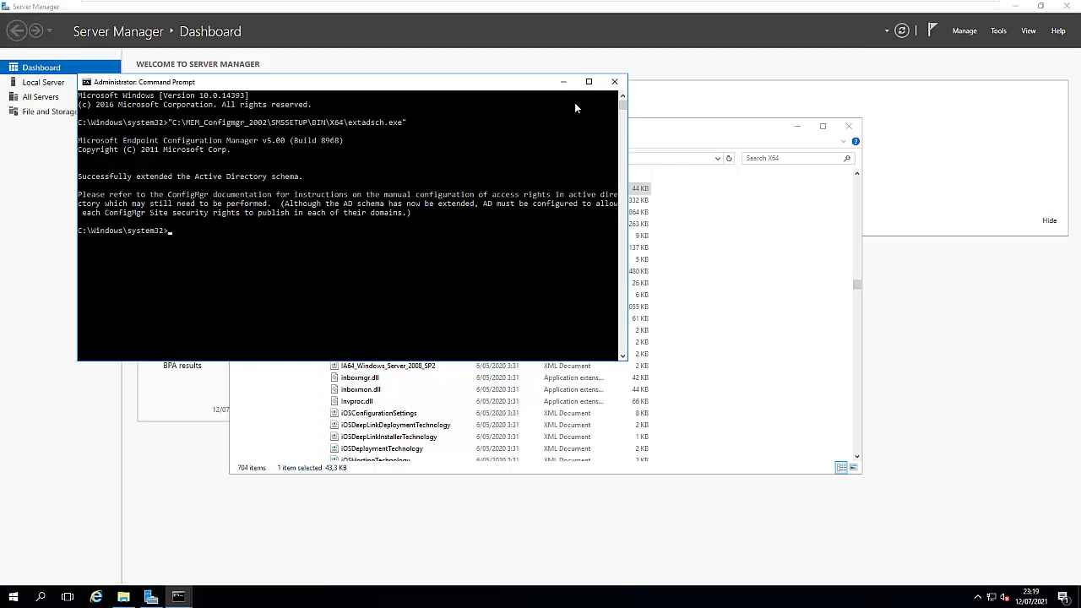
left_click(614, 82)
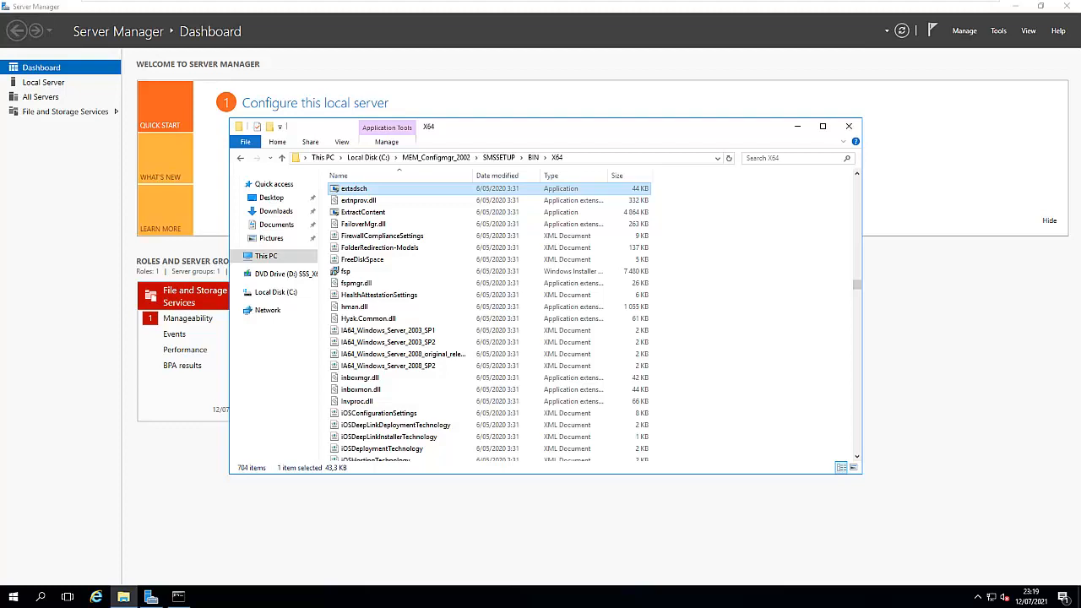
left_click(797, 126)
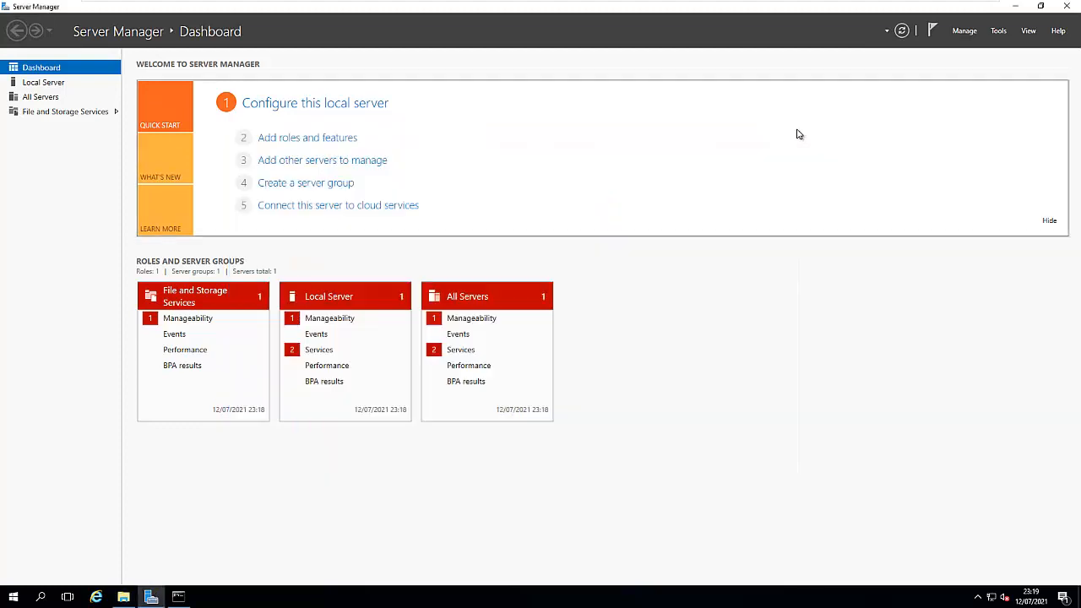
Step: Open Windows Firewall from Control Panel and bring up its advanced settings
left_click(42, 598)
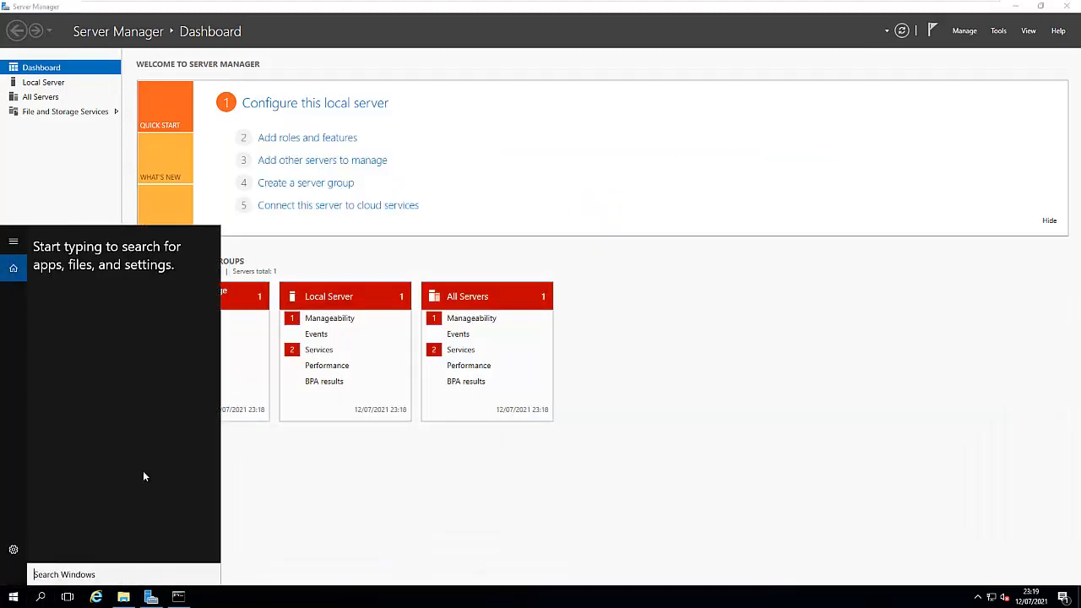
type("control")
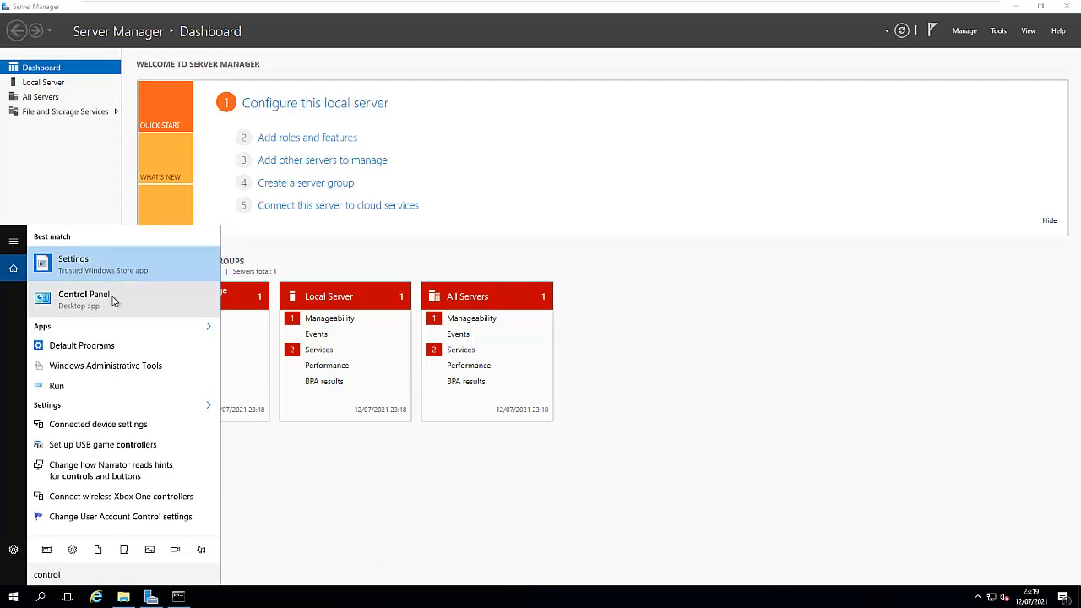
left_click(118, 300)
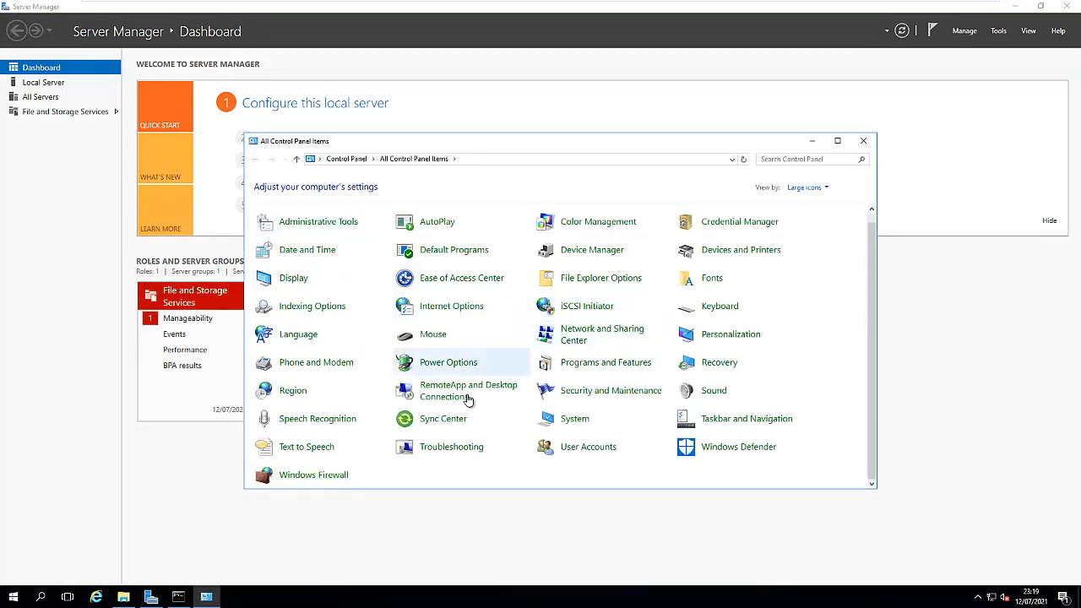
left_click(337, 475)
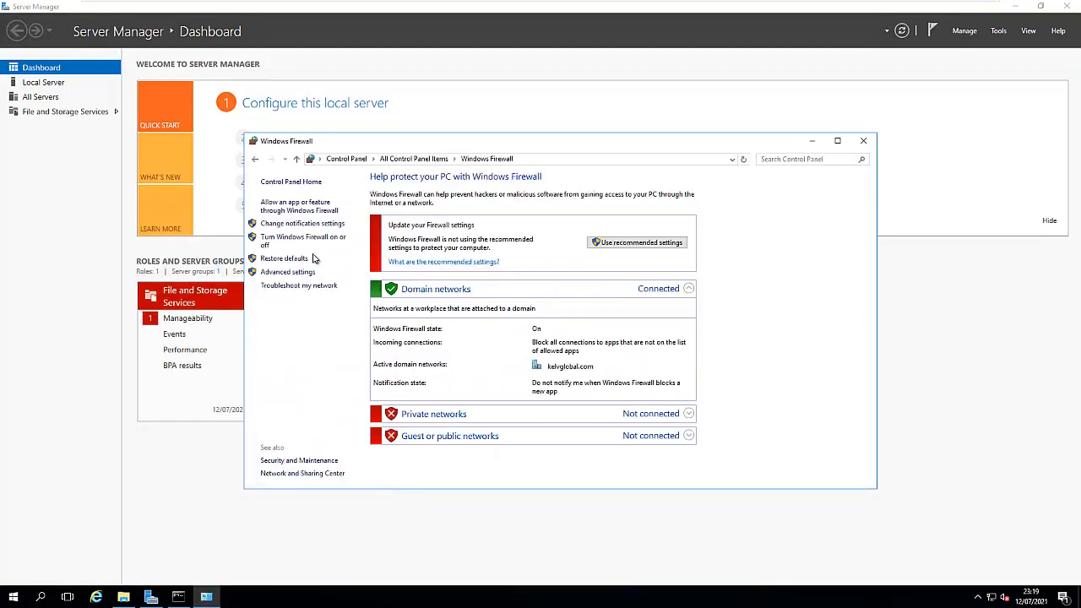
left_click(837, 141)
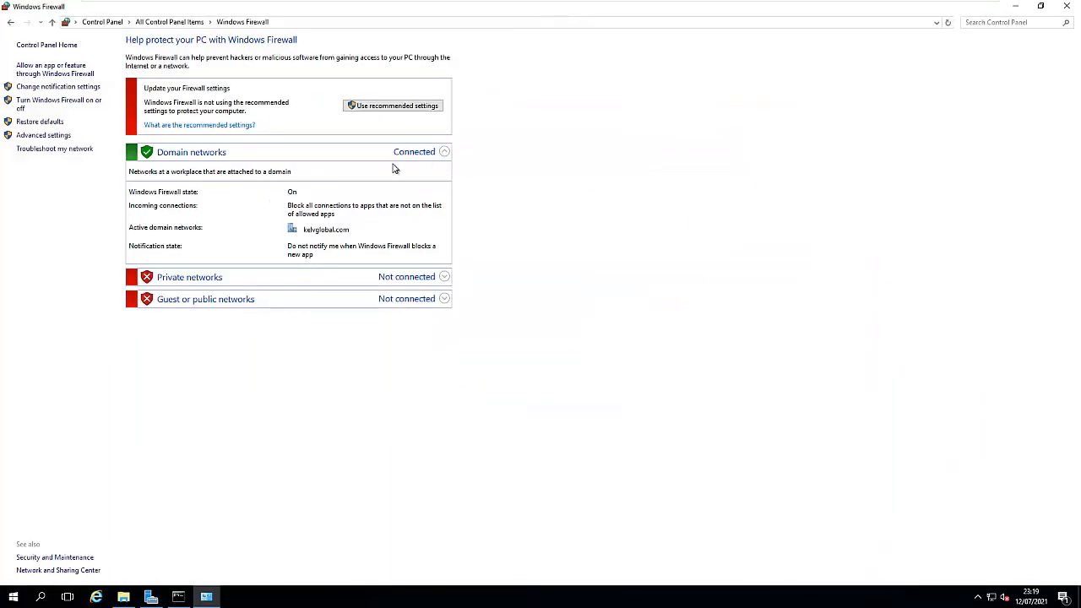
left_click(84, 149)
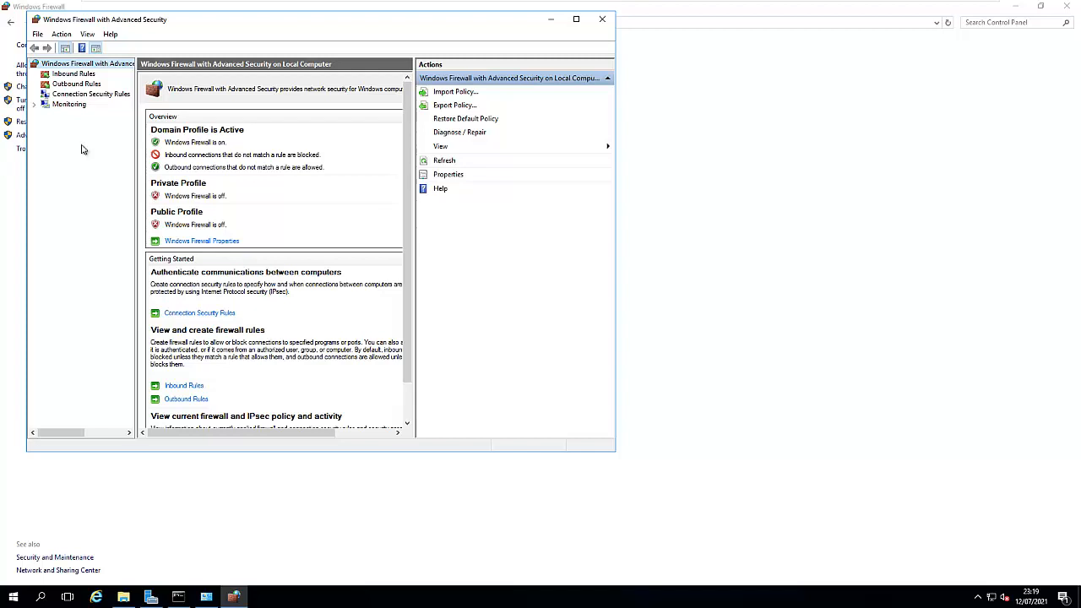
Step: Start a new inbound firewall rule and choose Port as the rule type
right_click(74, 75)
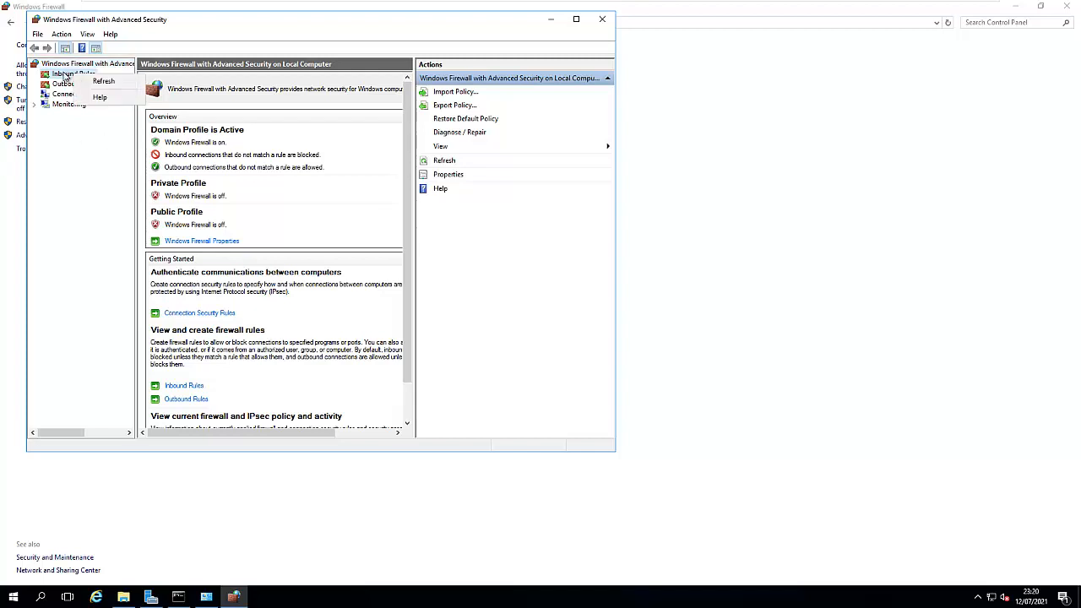
left_click(87, 155)
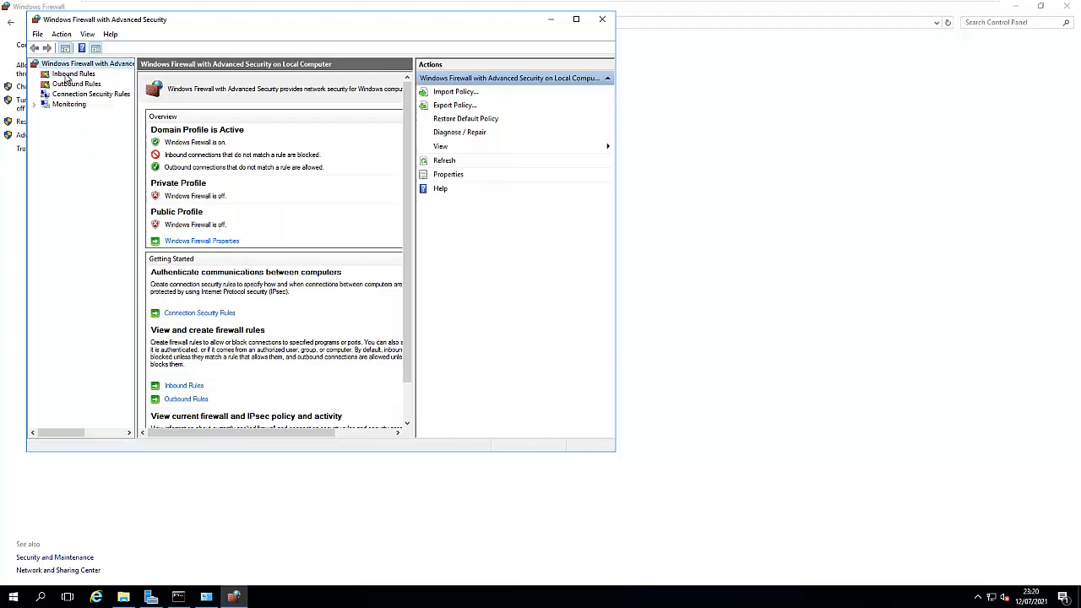
left_click(71, 75)
right_click(76, 76)
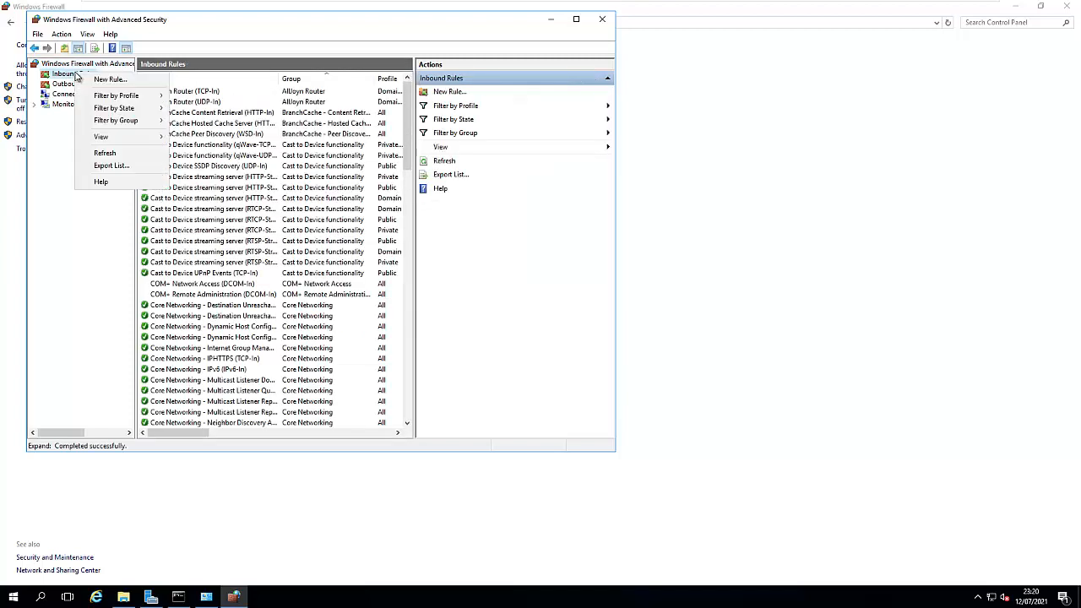
left_click(115, 84)
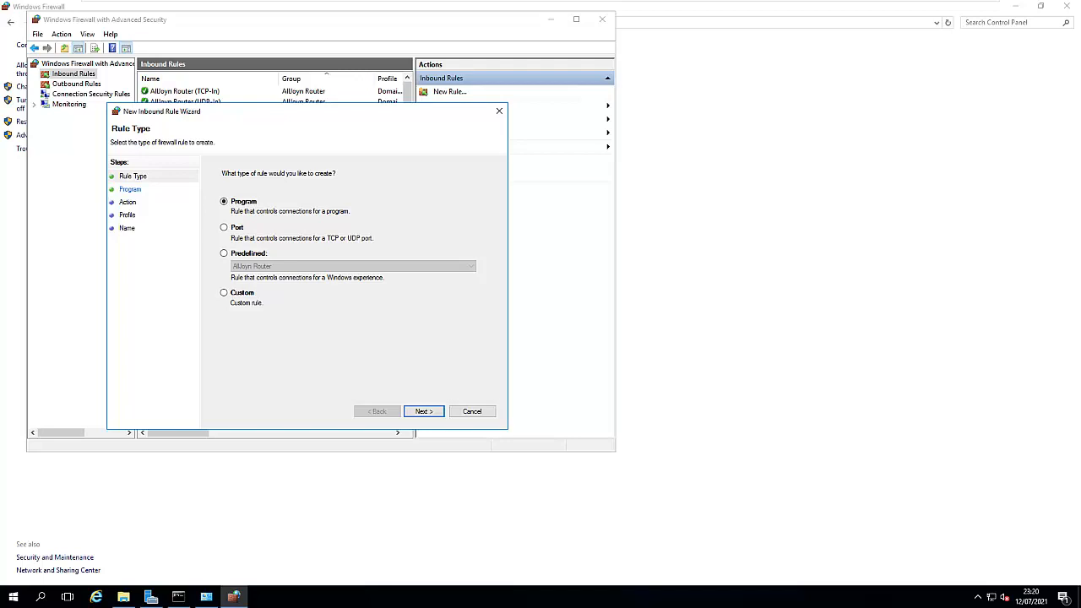
left_click(238, 230)
left_click(418, 411)
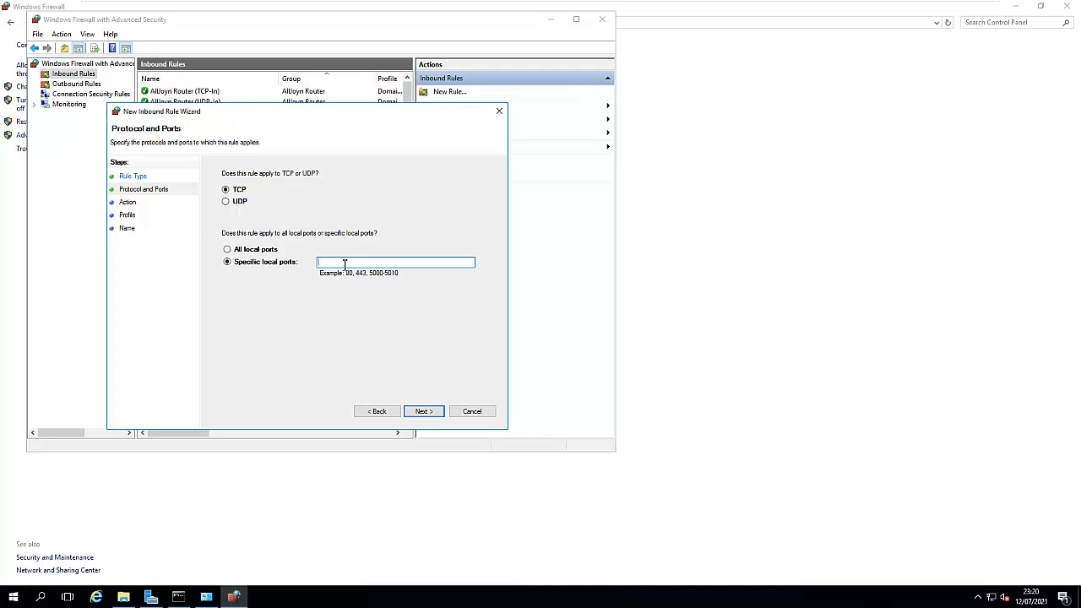
Step: Apply the rule to the specific TCP local ports 433, 4022 and allow the connection
type("433, 4022")
left_click(420, 412)
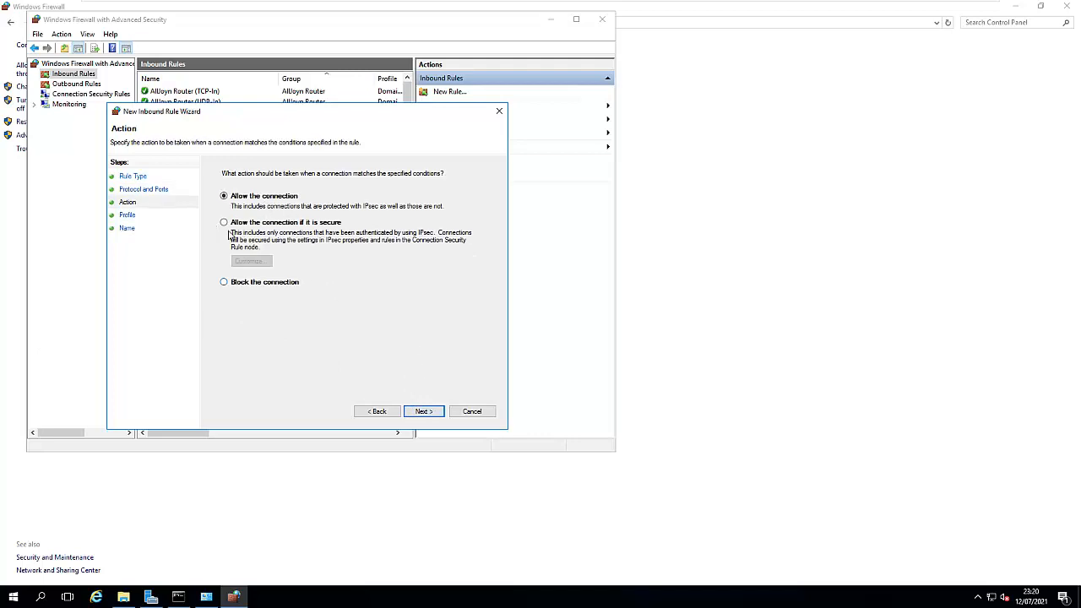
left_click(422, 411)
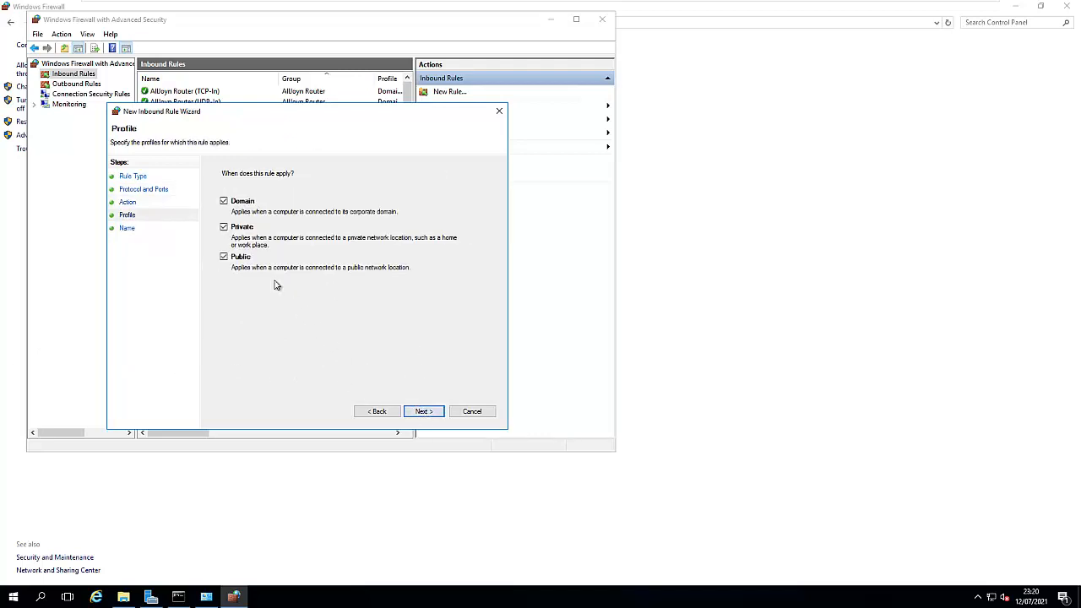
Step: Limit the rule to the Domain profile by excluding Private and Public, and finish it with the name SQL Port Config
left_click(235, 228)
left_click(232, 258)
left_click(423, 411)
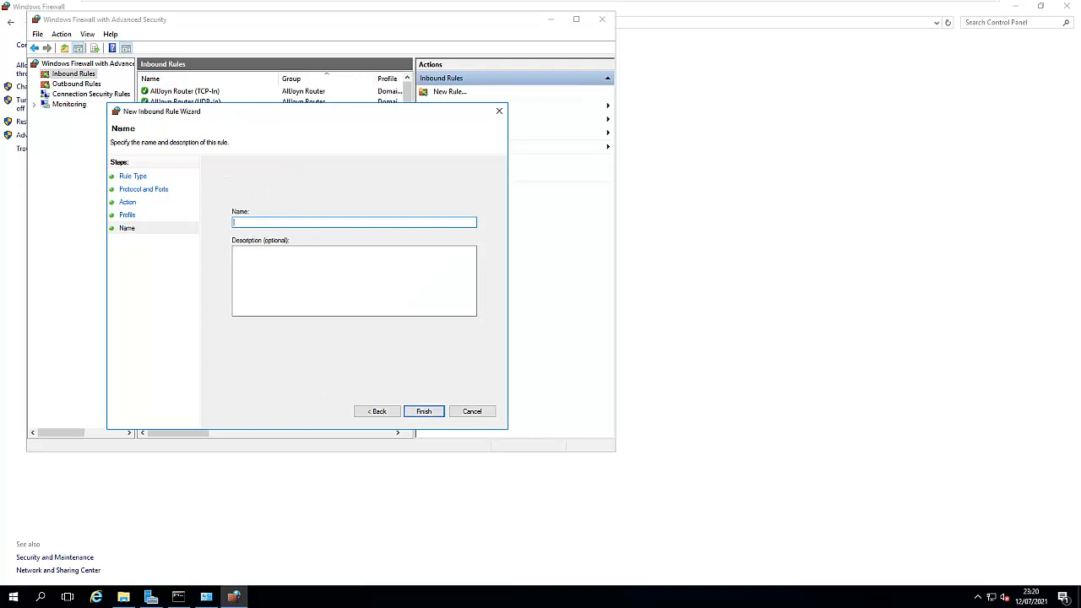
type("SQL Port Config")
left_click(423, 411)
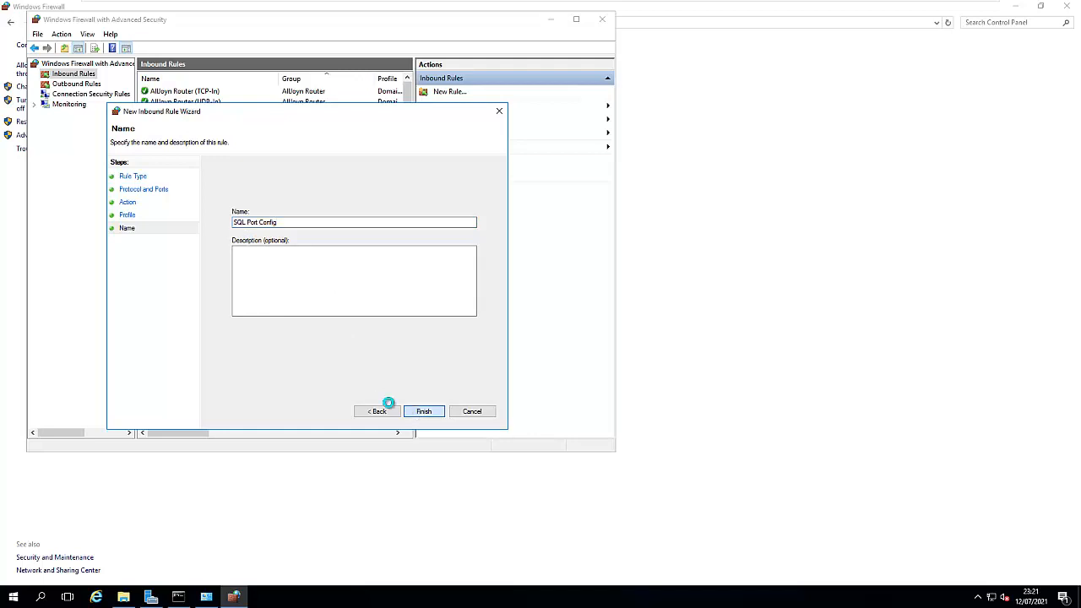